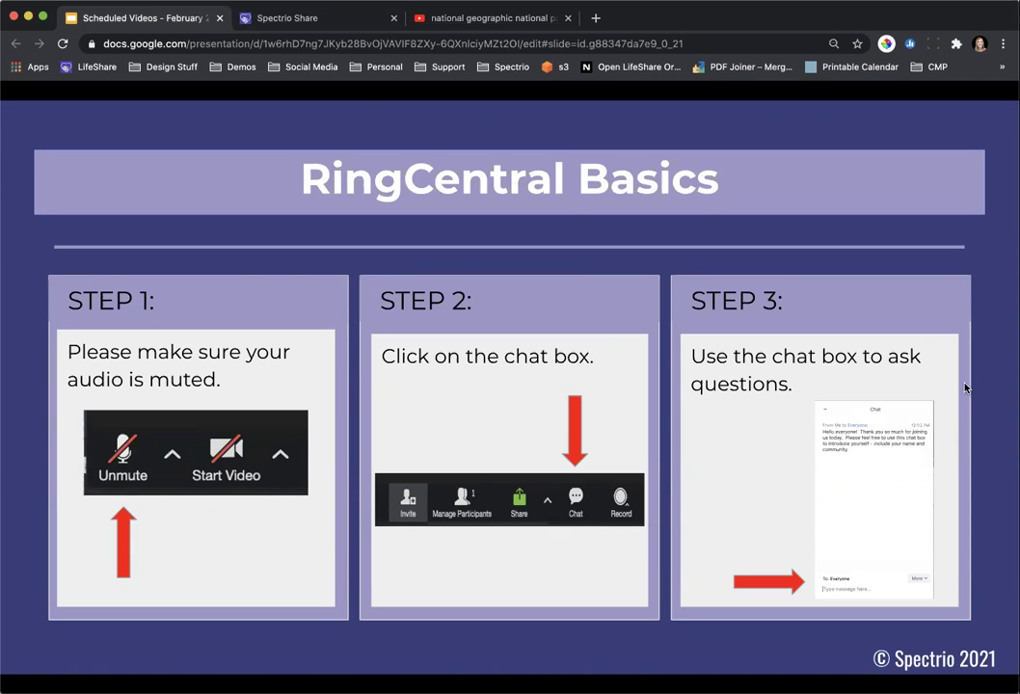
# Step: Advance the slideshow from RingCentral Basics to the 'Scheduled Videos Feature – February 2021' title slide
pyautogui.click(782, 464)
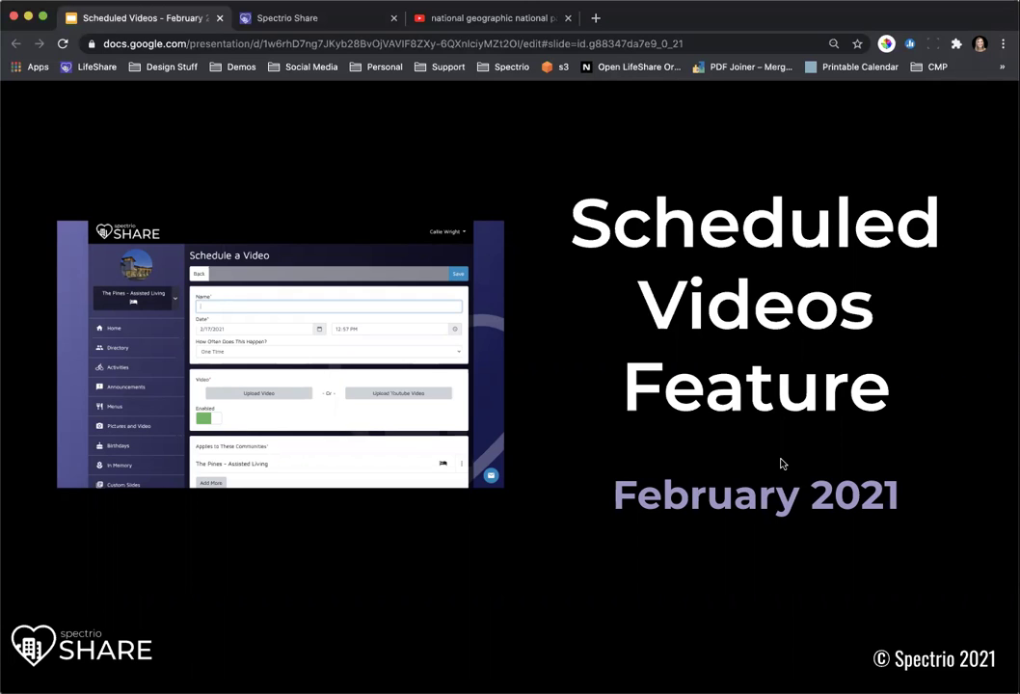
# Step: Go to slide 3, THE FEATURE, and reveal its scheduling, slideshow-pausing and separate-channel bullets
pyautogui.press('Right')
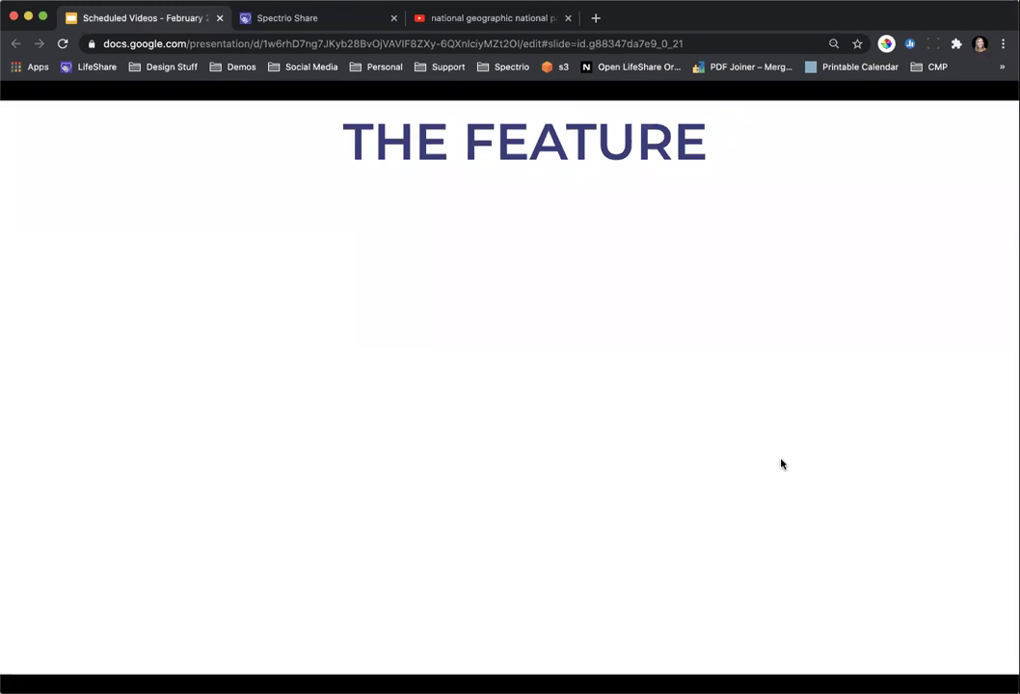
pyautogui.press('Right')
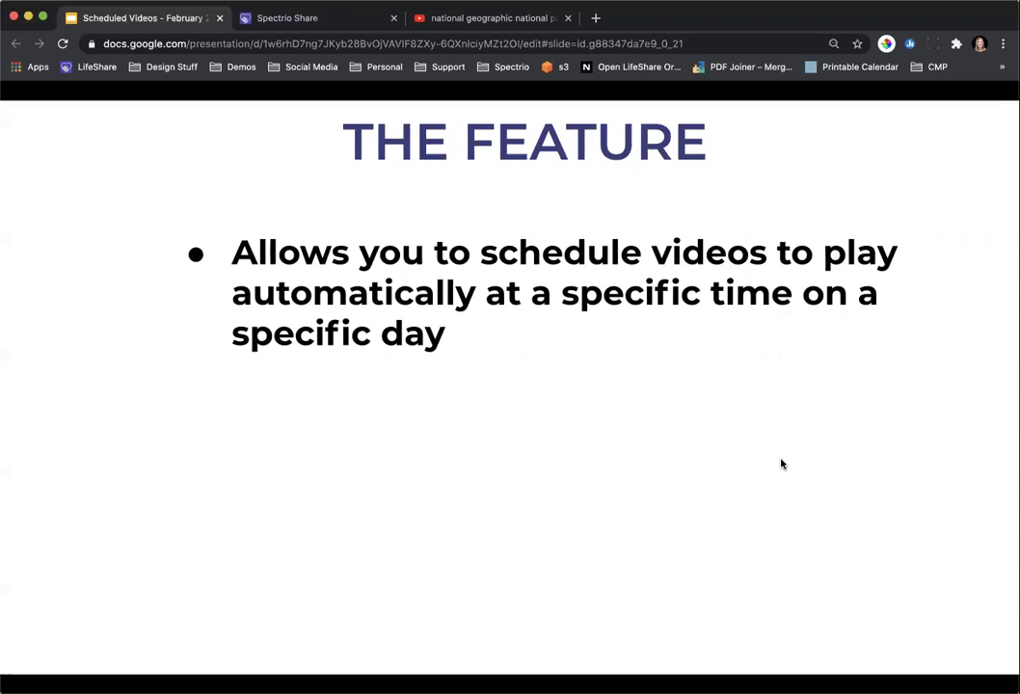
pyautogui.press('Right')
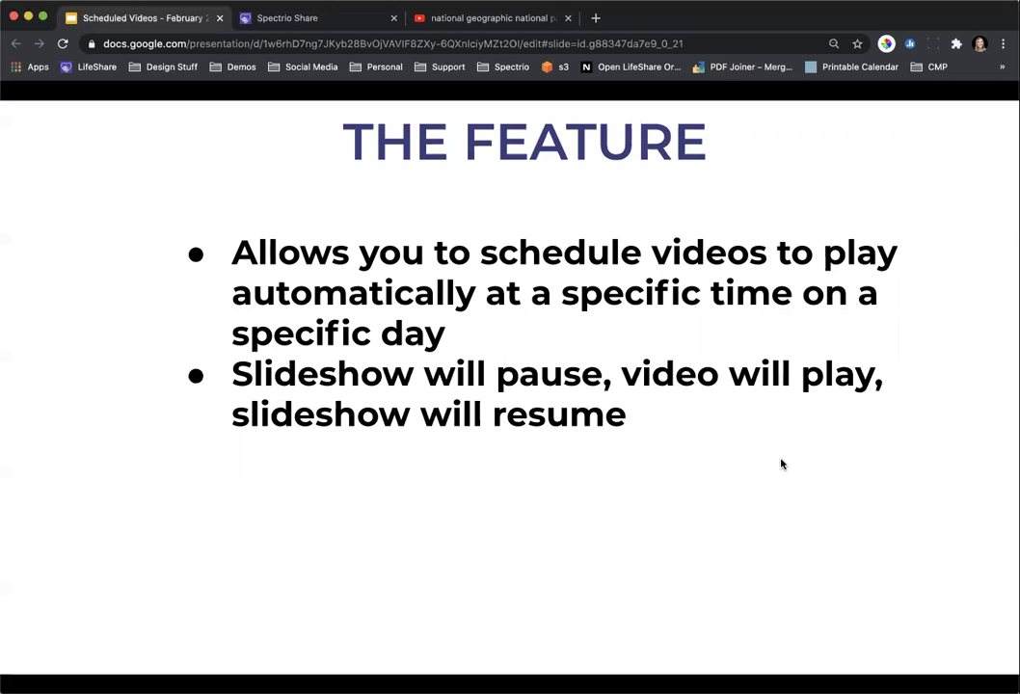
pyautogui.click(781, 464)
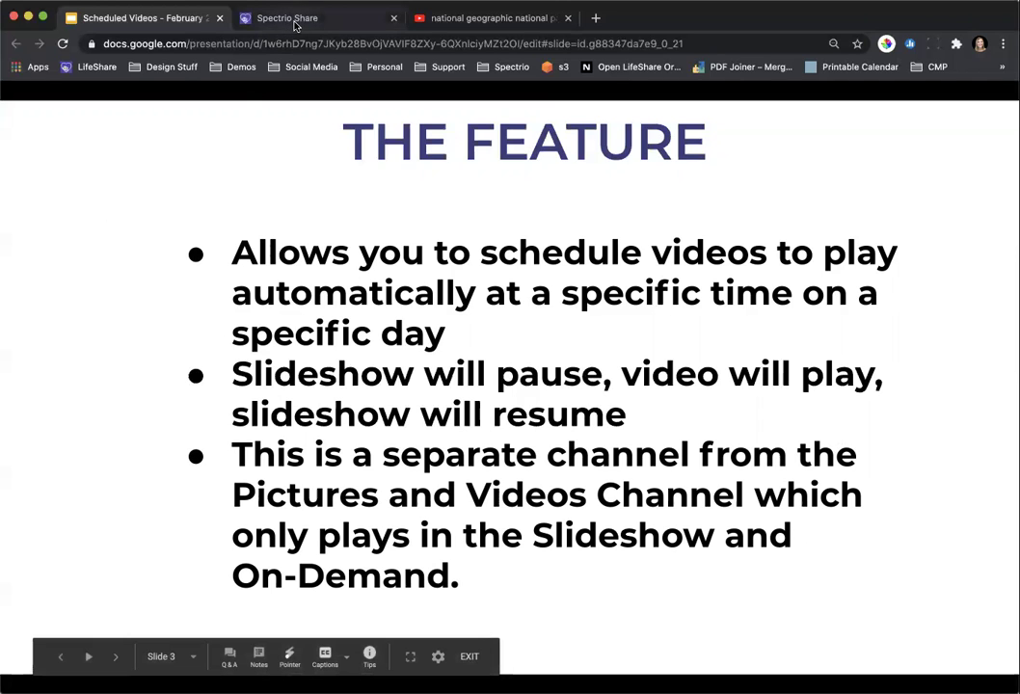
# Step: In Spectrio Share, open The Pines - Assisted Living community dashboard from the Communities list
pyautogui.click(294, 23)
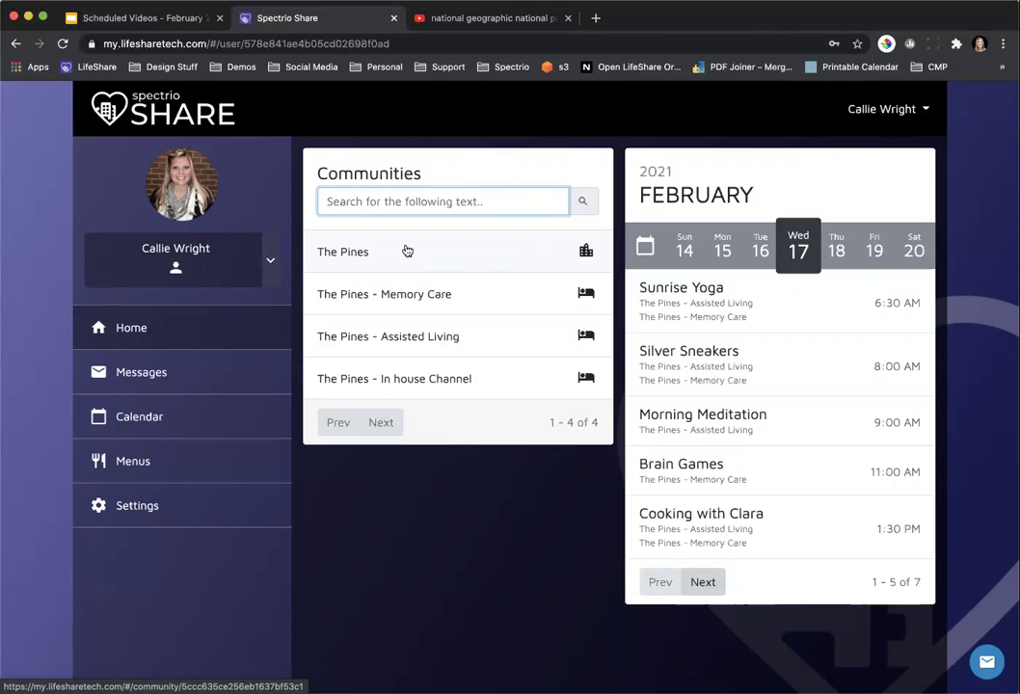
pyautogui.click(473, 345)
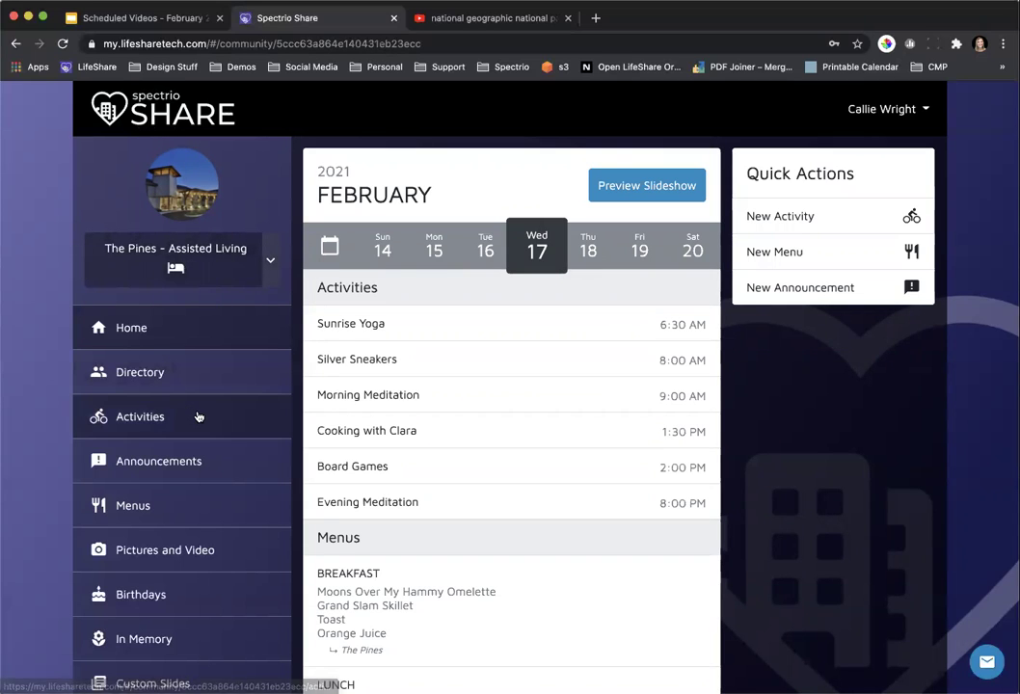
# Step: Go through Pictures and Video to Scheduled Videos and start a New Video form
pyautogui.scroll(-1, 200, 417)
pyautogui.scroll(-3, 198, 416)
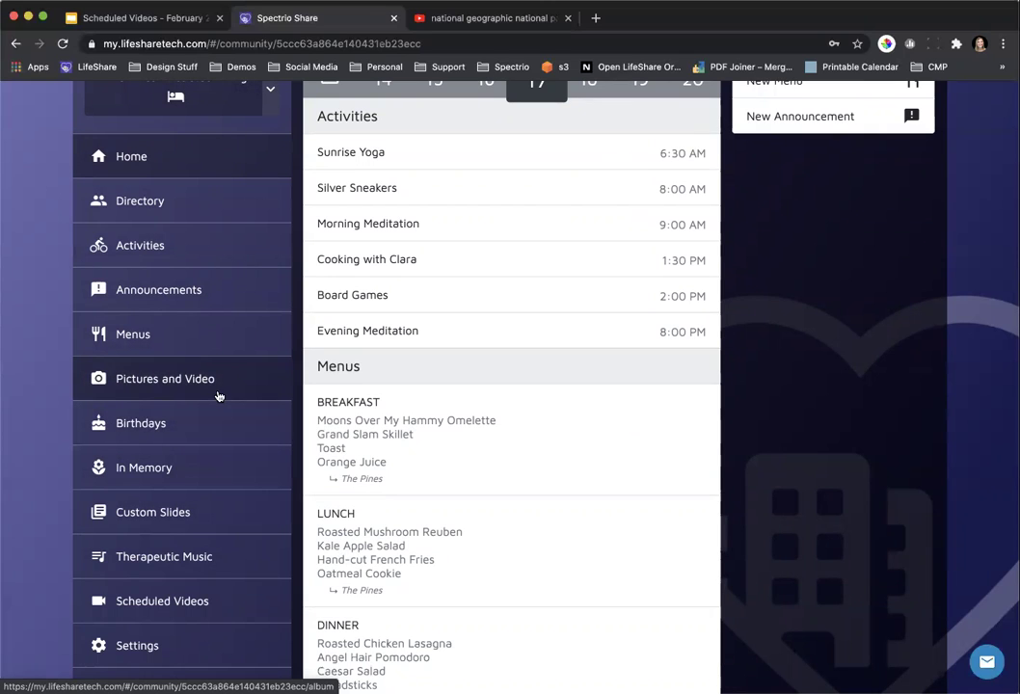
pyautogui.click(218, 396)
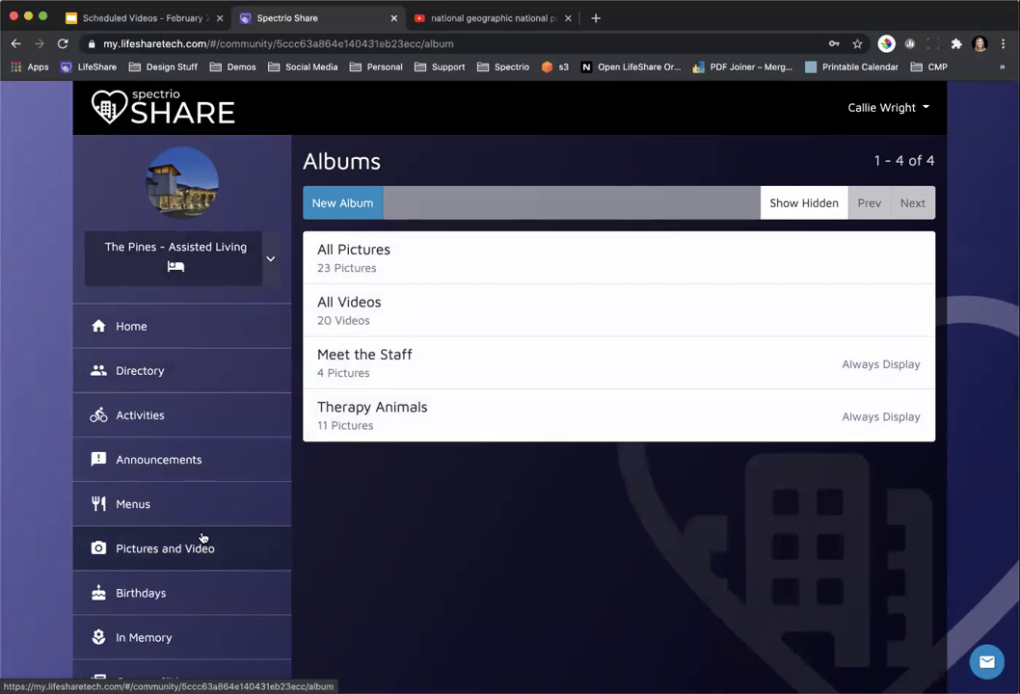
pyautogui.scroll(-3, 203, 538)
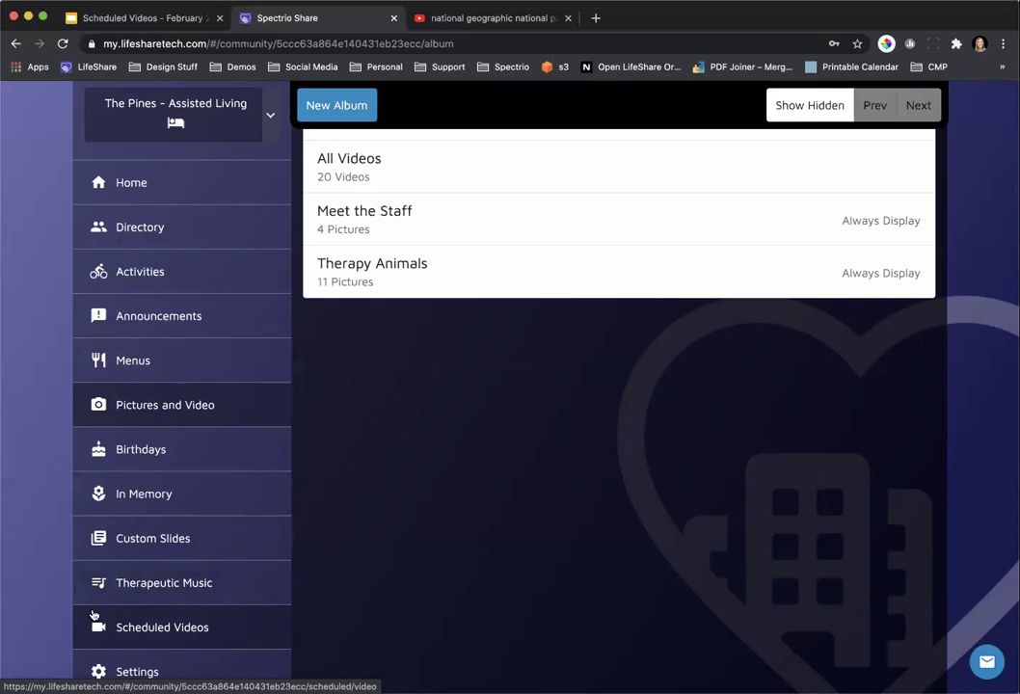
pyautogui.click(162, 627)
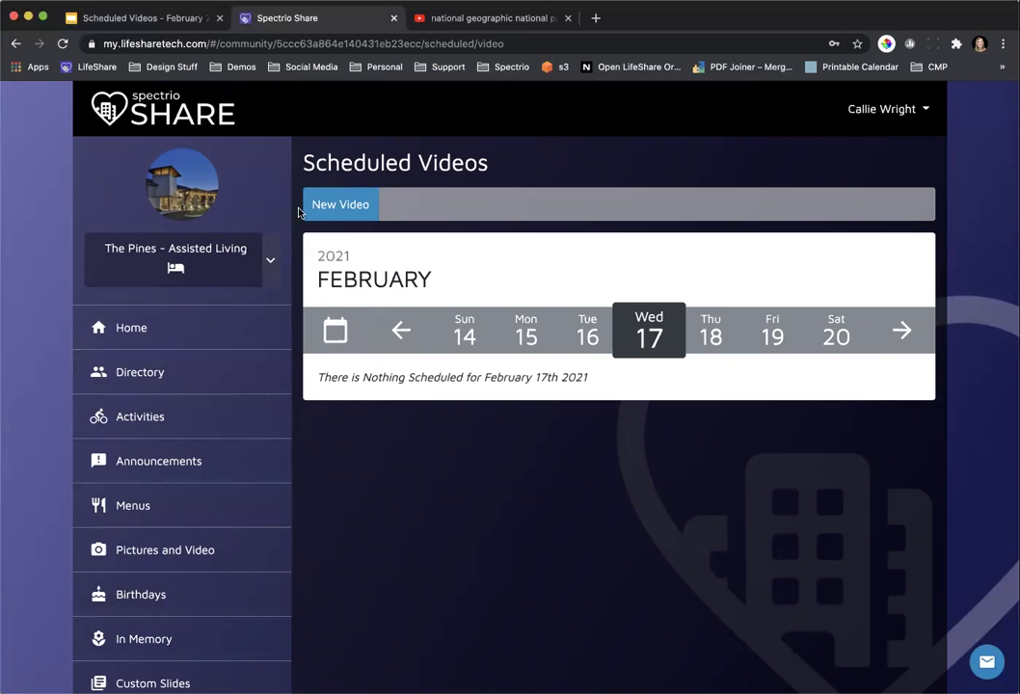
pyautogui.click(359, 202)
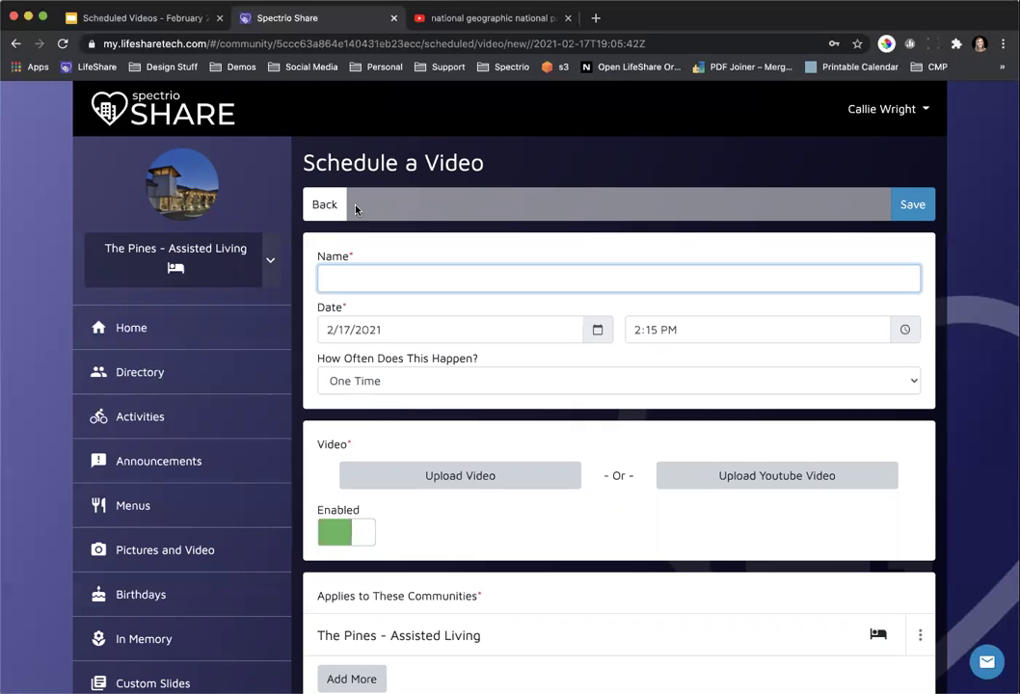
# Step: Enter 'National Parks - Yellowstone' as the scheduled video's name, fixing the typo
pyautogui.write('National Parks - Yellowstone')
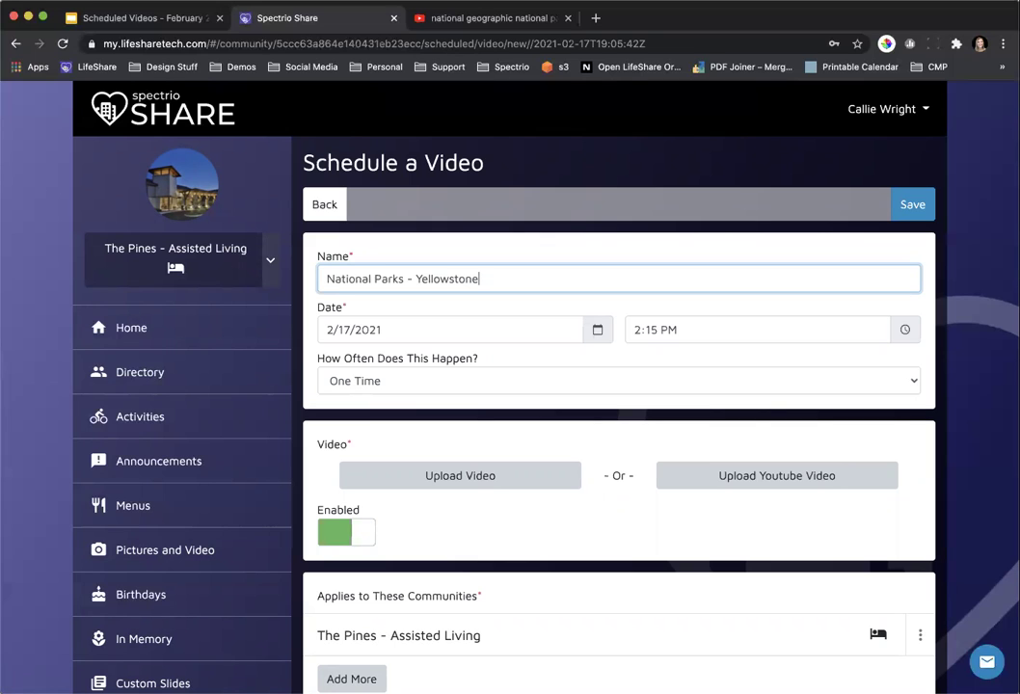
# Step: Set the start to 2/21/2021 at 2:00 PM, then view the repeat-frequency choices
pyautogui.click(598, 329)
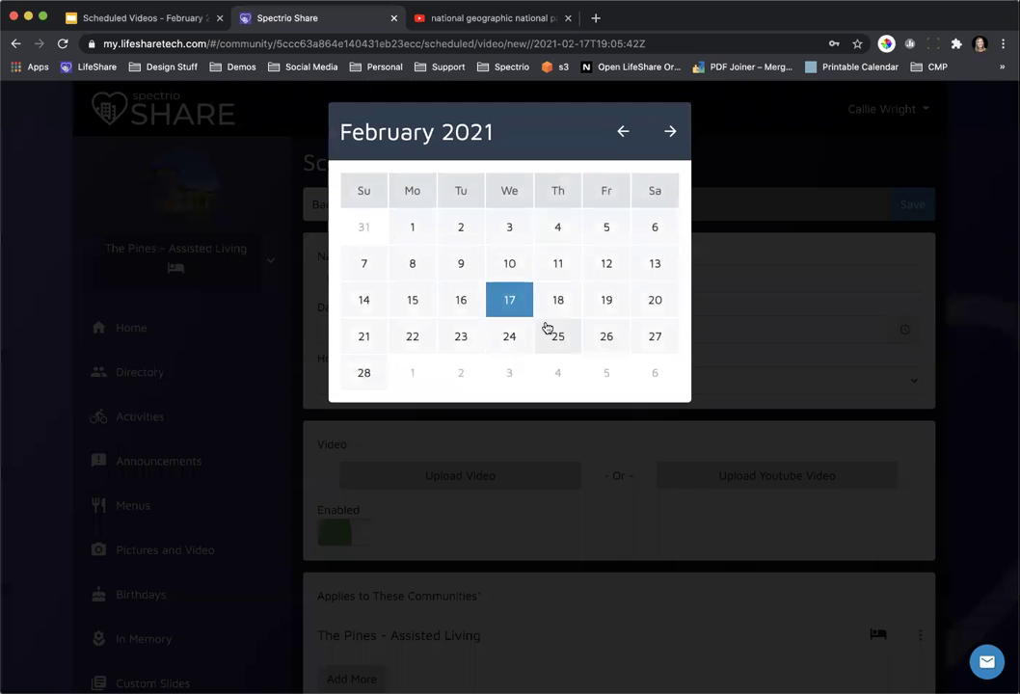
pyautogui.click(362, 345)
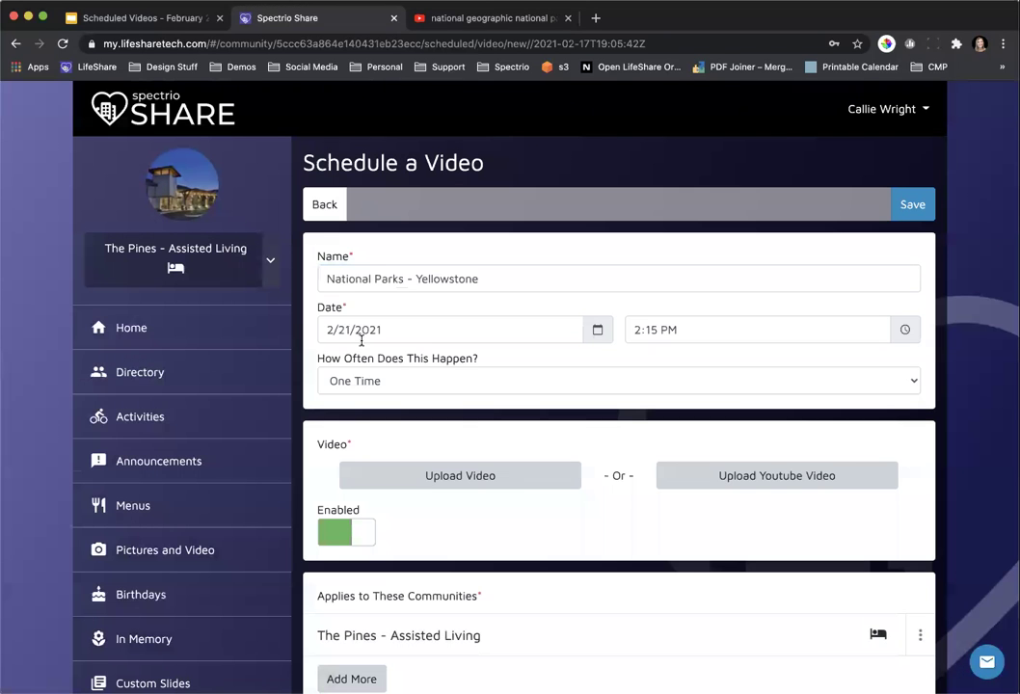
pyautogui.click(906, 329)
pyautogui.click(510, 241)
pyautogui.click(510, 241)
pyautogui.click(510, 241)
pyautogui.click(510, 241)
pyautogui.click(510, 241)
pyautogui.click(510, 241)
pyautogui.click(510, 241)
pyautogui.click(510, 241)
pyautogui.click(510, 241)
pyautogui.click(511, 241)
pyautogui.click(510, 241)
pyautogui.click(510, 241)
pyautogui.click(510, 241)
pyautogui.click(510, 241)
pyautogui.click(510, 241)
pyautogui.click(510, 297)
pyautogui.click(421, 382)
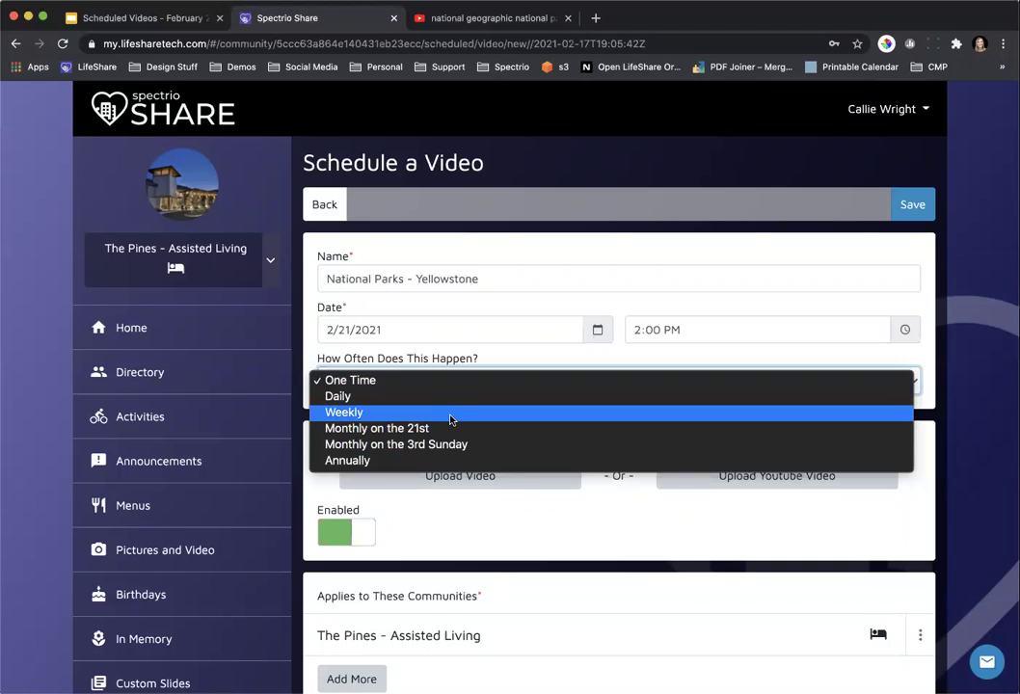
pyautogui.click(450, 418)
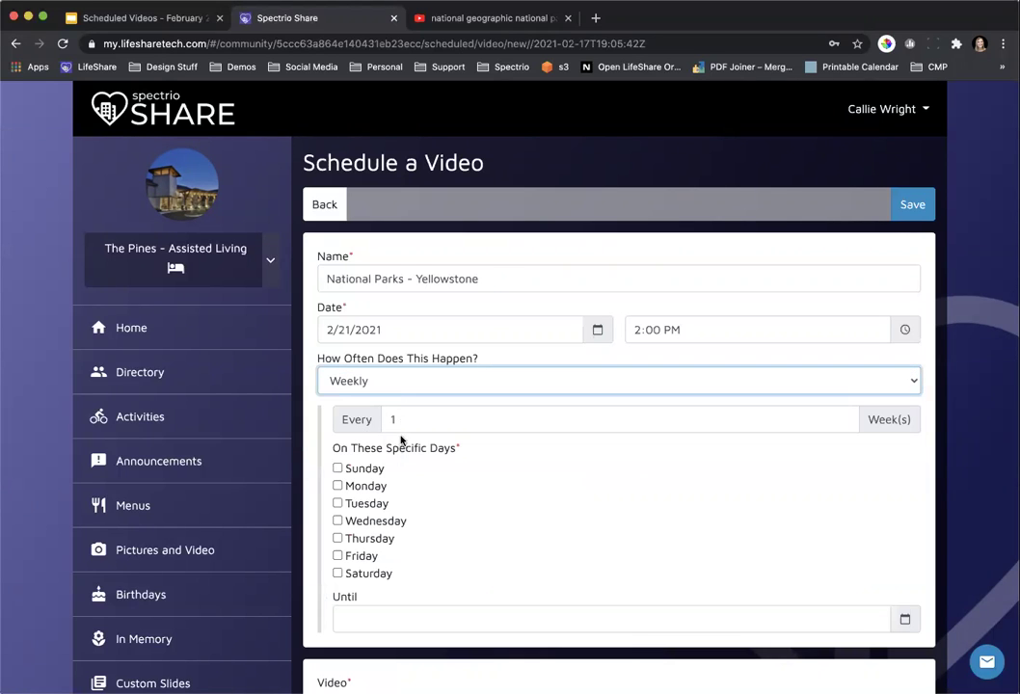
pyautogui.click(405, 420)
pyautogui.press('BackSpace')
pyautogui.write('2')
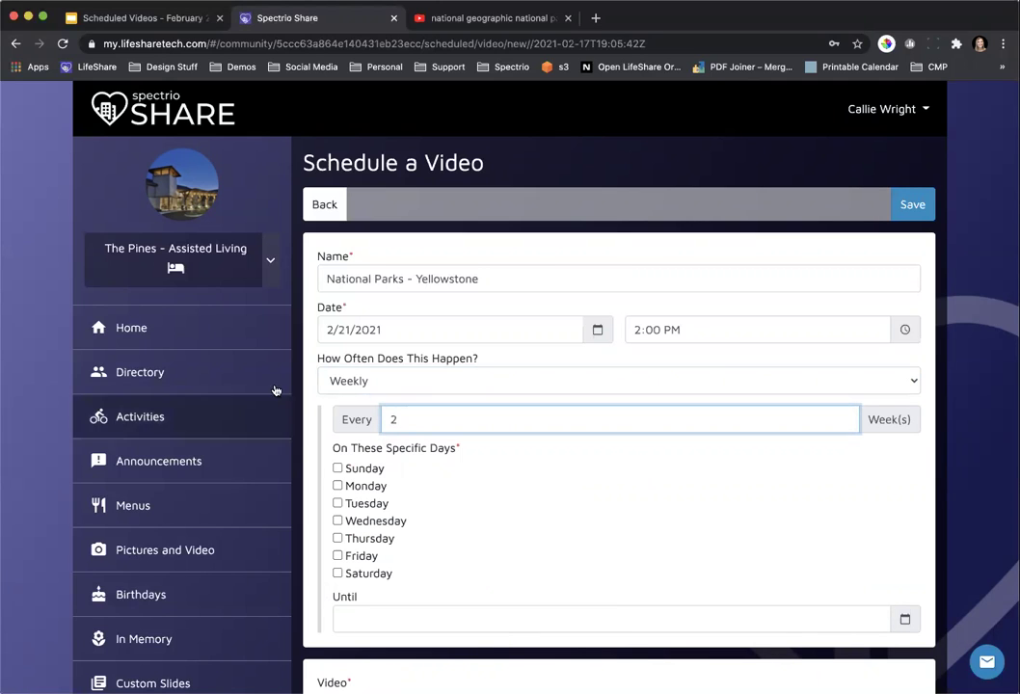
pyautogui.click(552, 387)
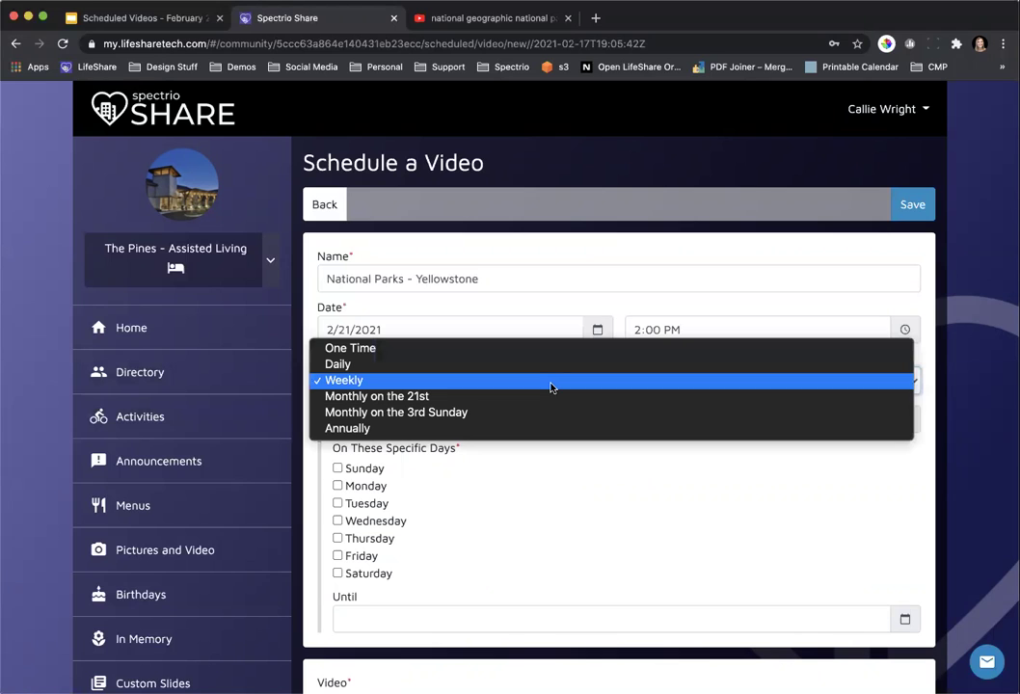
pyautogui.click(543, 348)
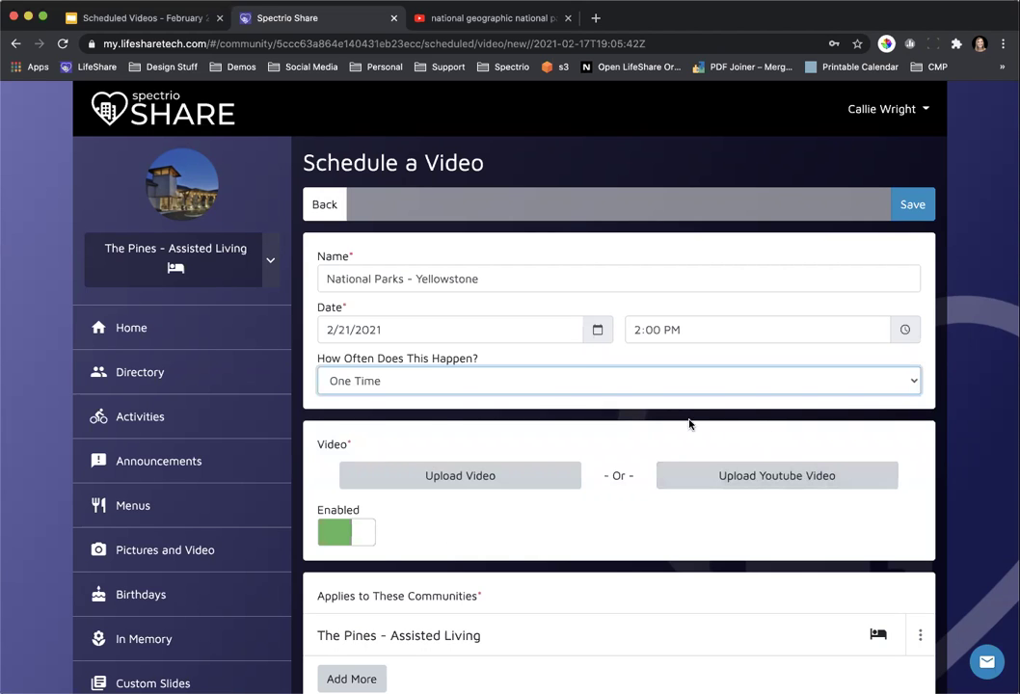
pyautogui.scroll(-3, 614, 458)
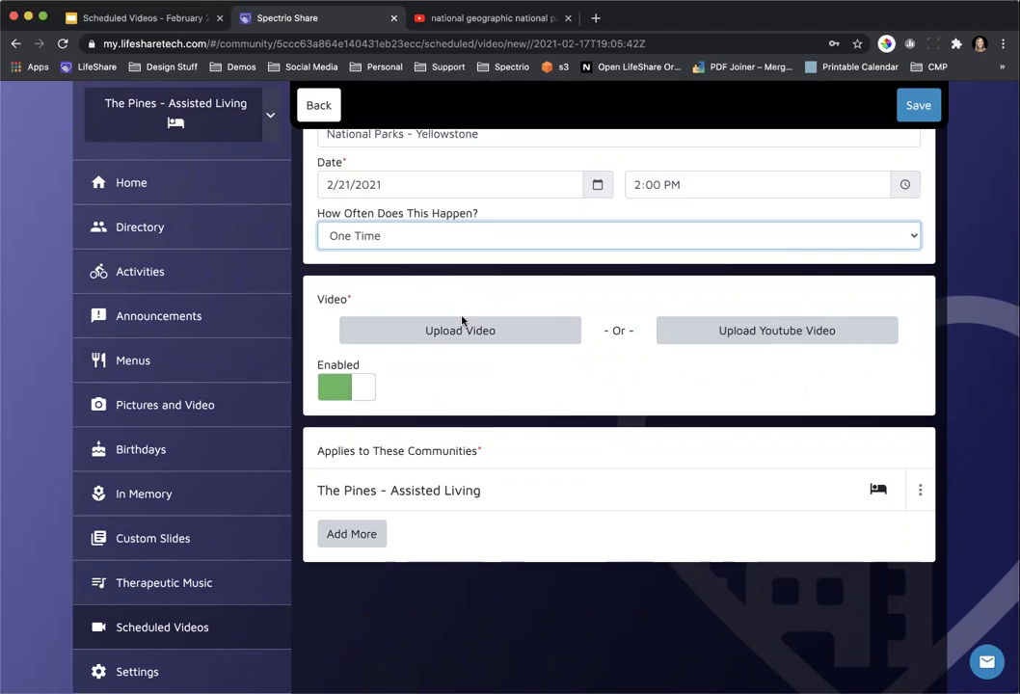
pyautogui.click(494, 338)
# Step: Open the Add YouTube Video dialog from Upload Youtube Video
pyautogui.click(778, 336)
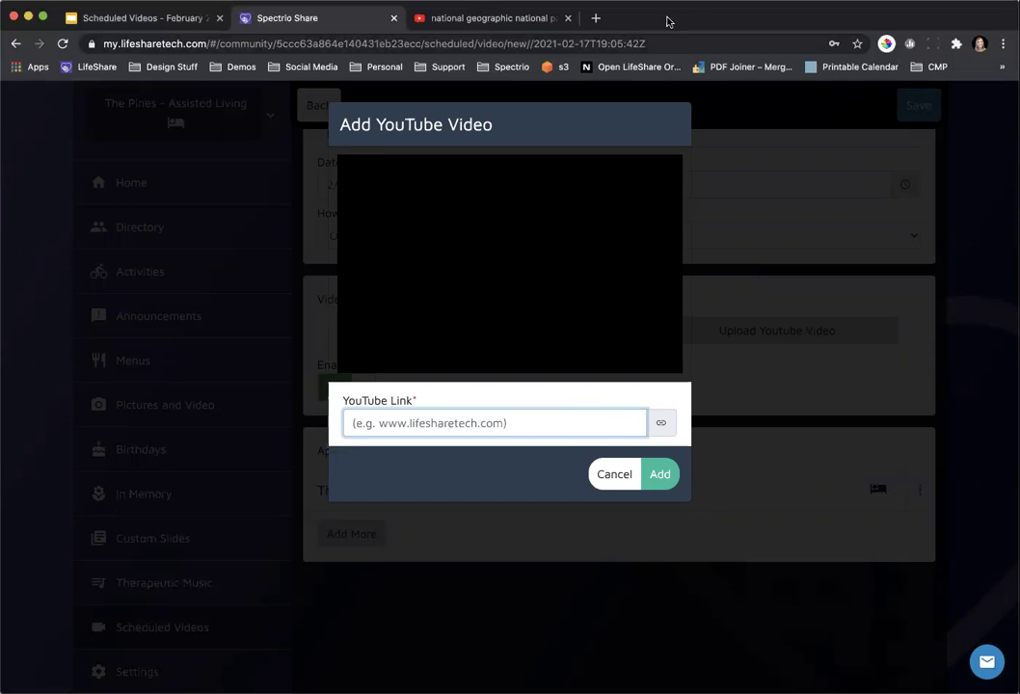
# Step: On YouTube, open the Yellowstone (Full Episode) video and select its URL in the address bar
pyautogui.click(467, 26)
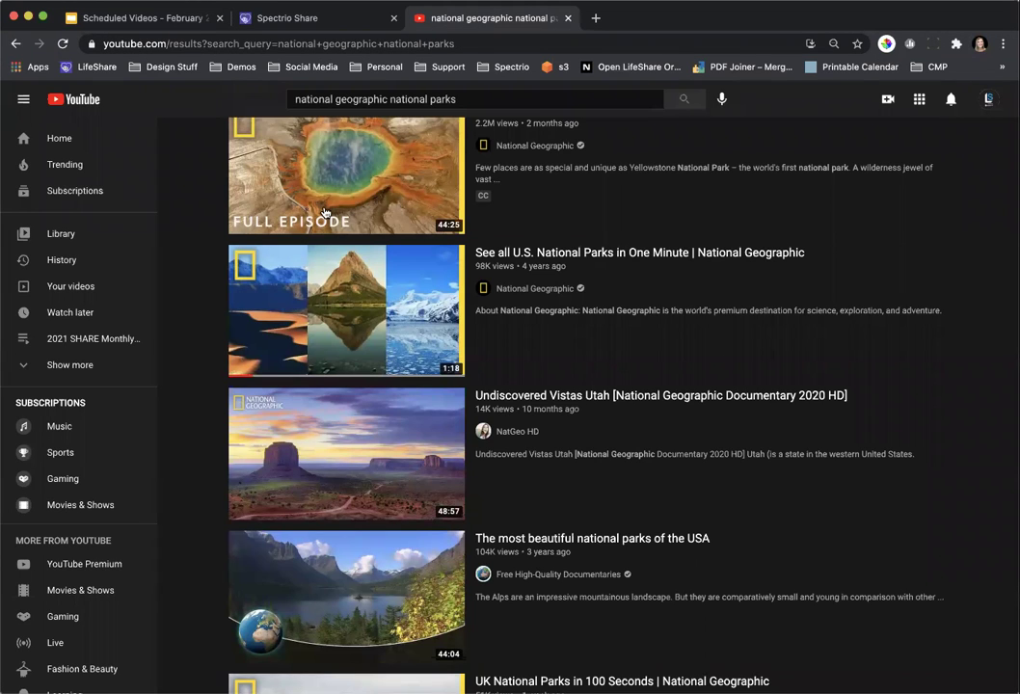
pyautogui.scroll(1, 345, 249)
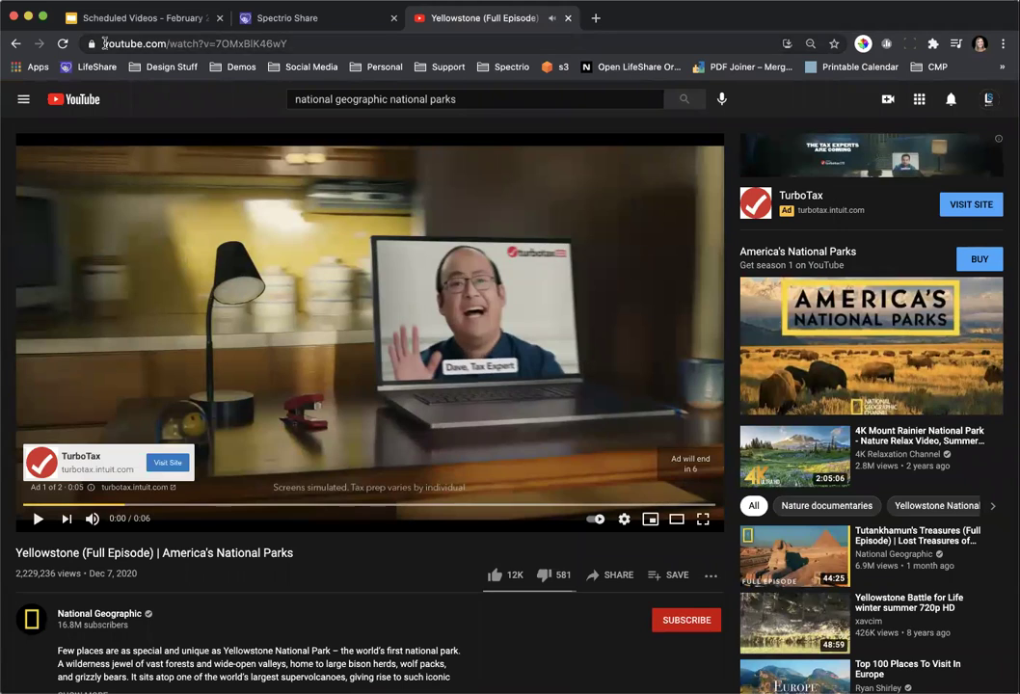
pyautogui.click(104, 44)
pyautogui.press('super+c')
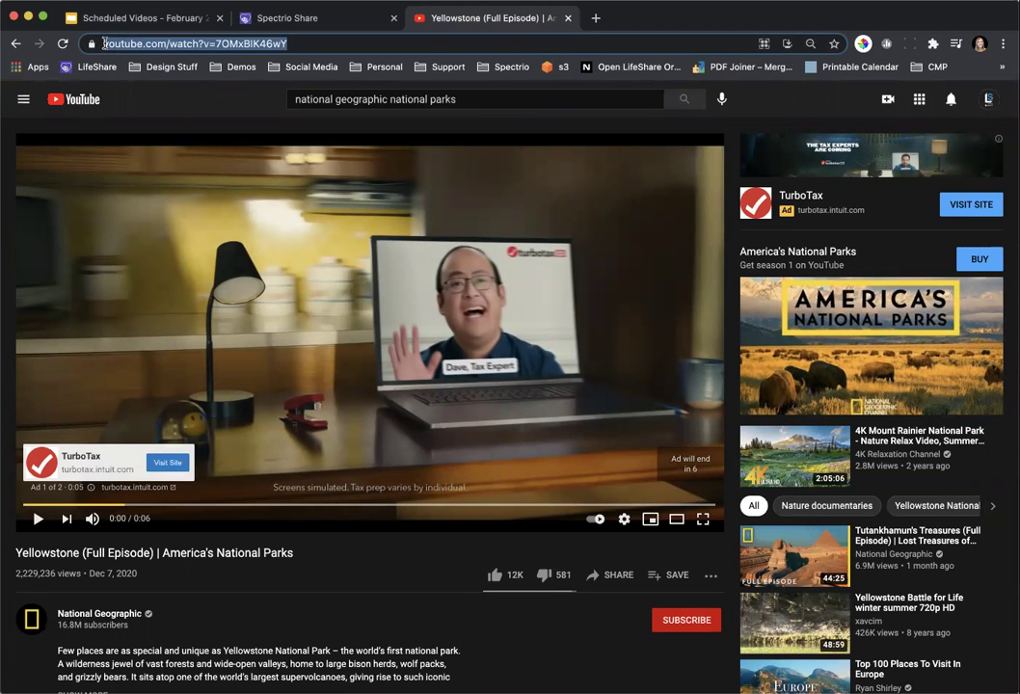
# Step: Paste the Yellowstone video's link into the YouTube Link field of the add-video dialog
pyautogui.click(295, 21)
pyautogui.press('super+v')
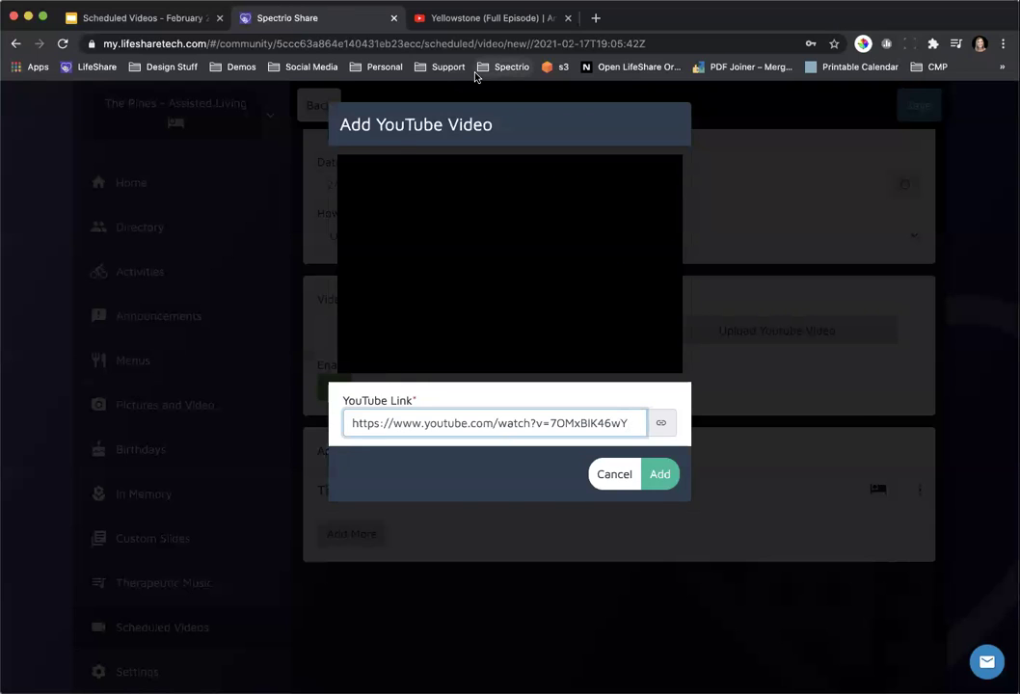
# Step: Back on the Yellowstone video page, expand and read the full episode description
pyautogui.click(494, 19)
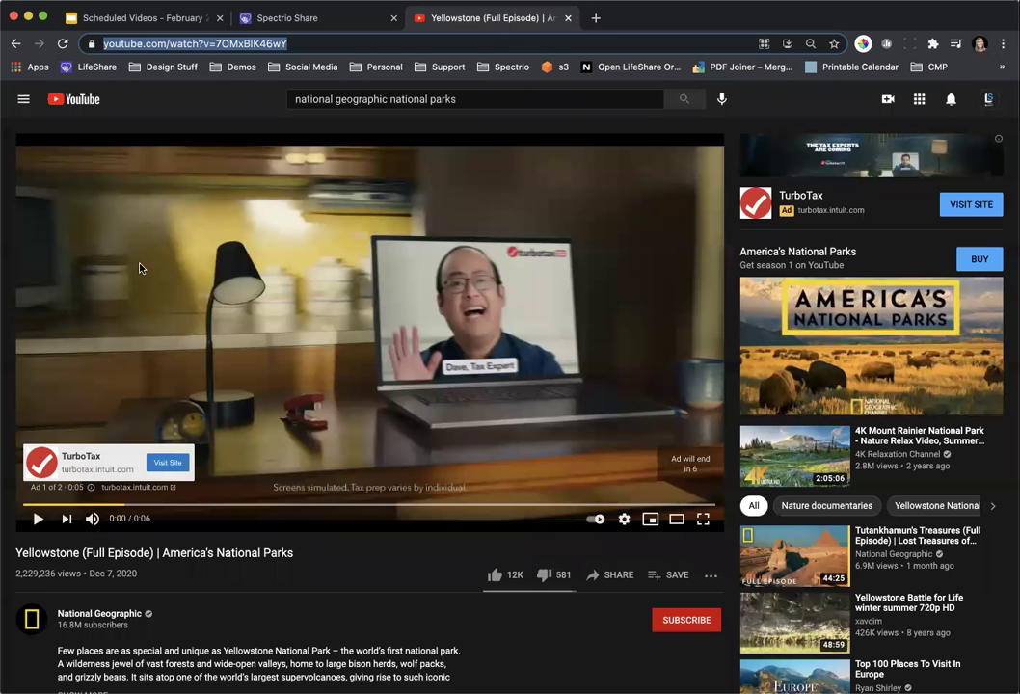
pyautogui.scroll(-5, 149, 376)
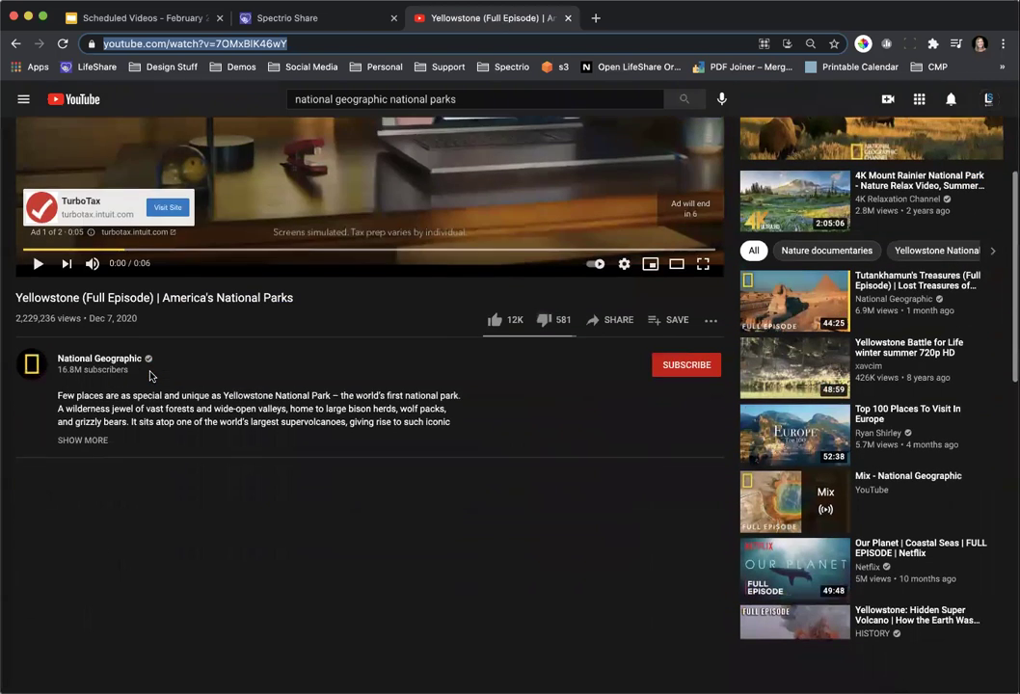
pyautogui.scroll(-1, 150, 376)
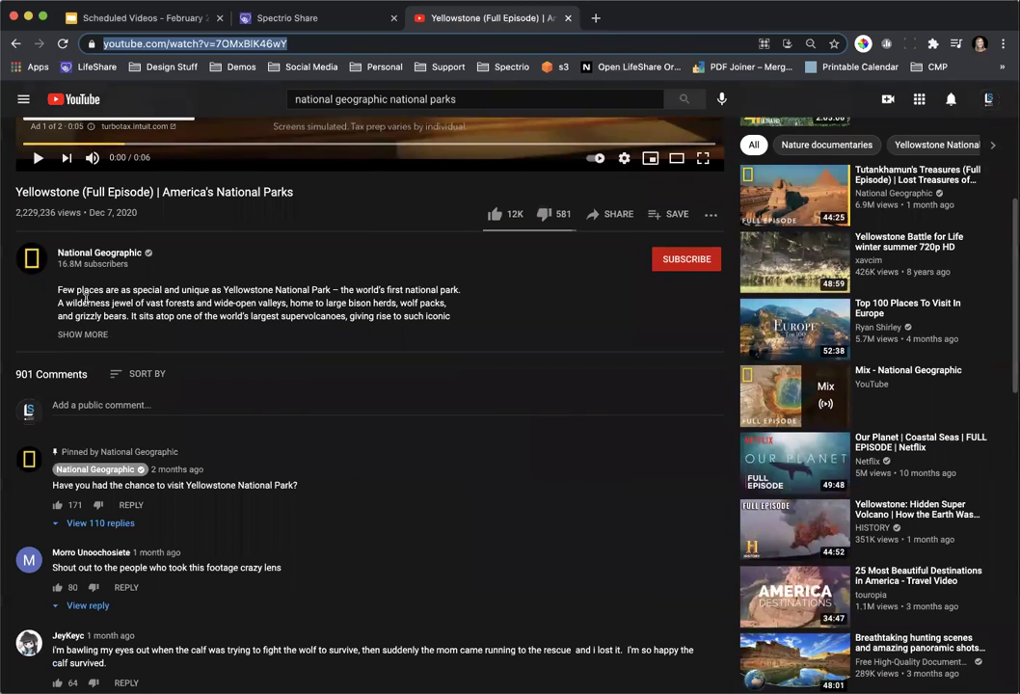
pyautogui.click(83, 335)
pyautogui.scroll(-1, 108, 467)
pyautogui.scroll(-3, 108, 466)
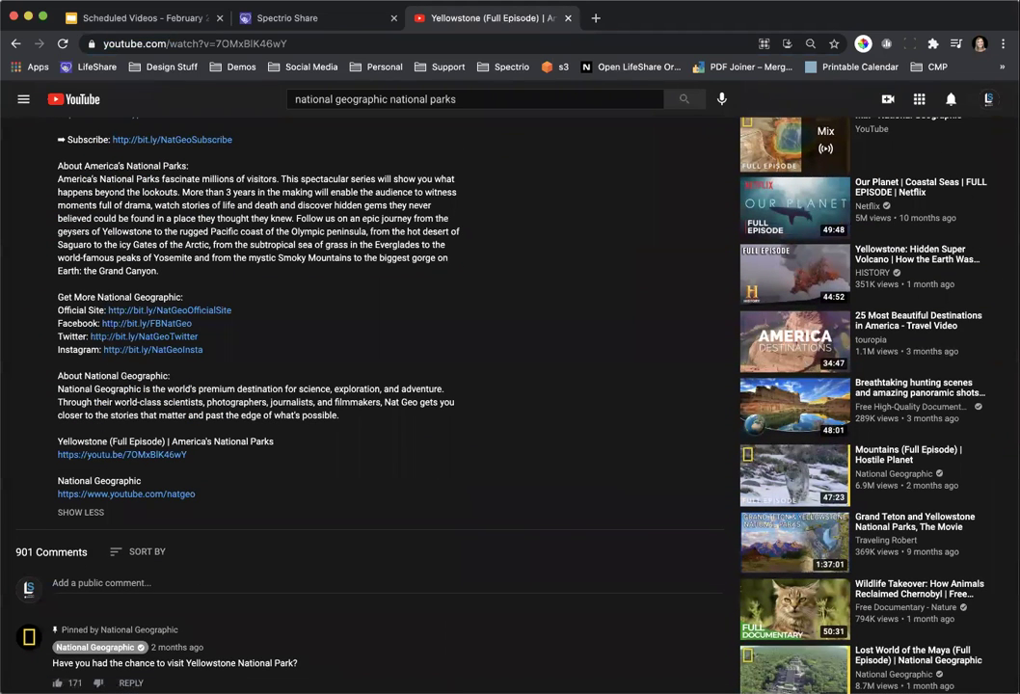
pyautogui.scroll(3, 149, 433)
pyautogui.scroll(2, 150, 433)
# Step: Add the Yellowstone (Full Episode) YouTube video to the schedule form and review the form below
pyautogui.click(300, 19)
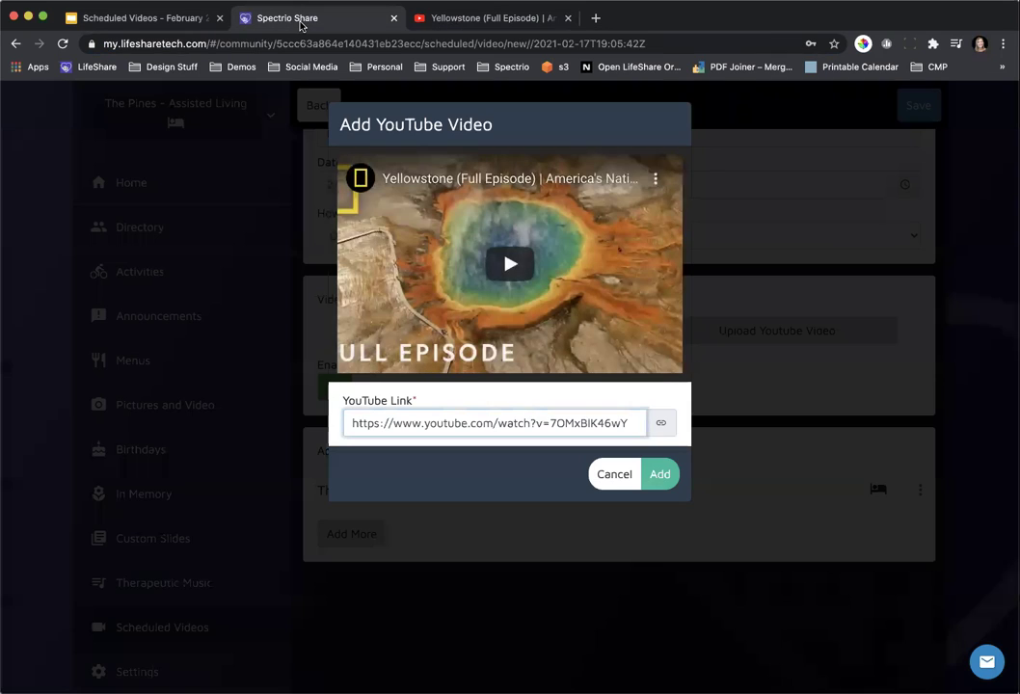
pyautogui.click(661, 474)
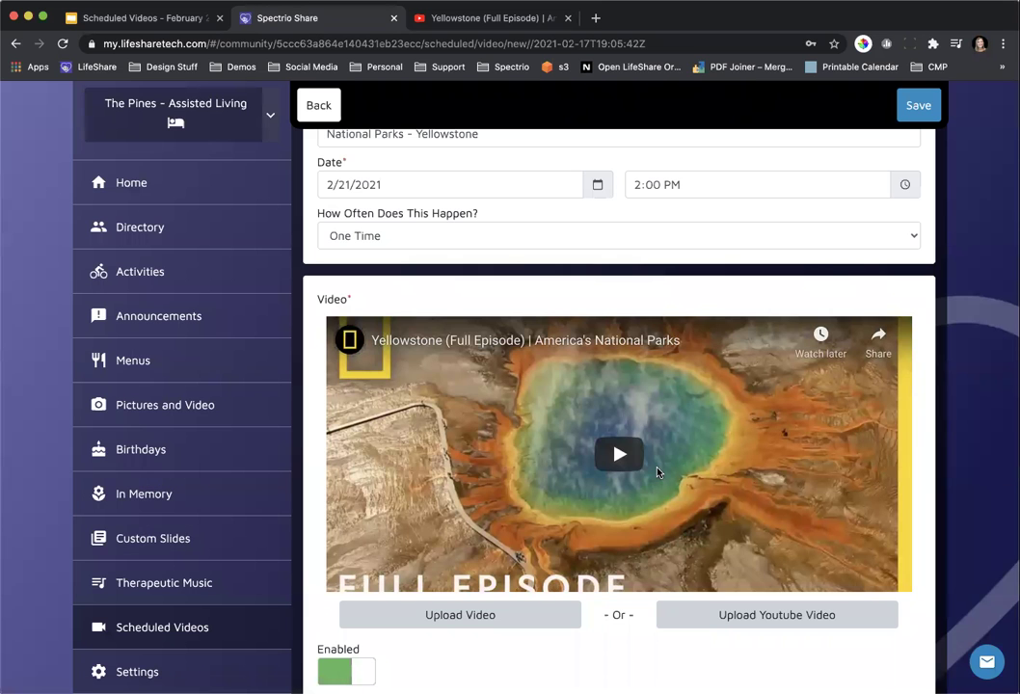
pyautogui.scroll(-3, 700, 423)
pyautogui.scroll(-1, 700, 424)
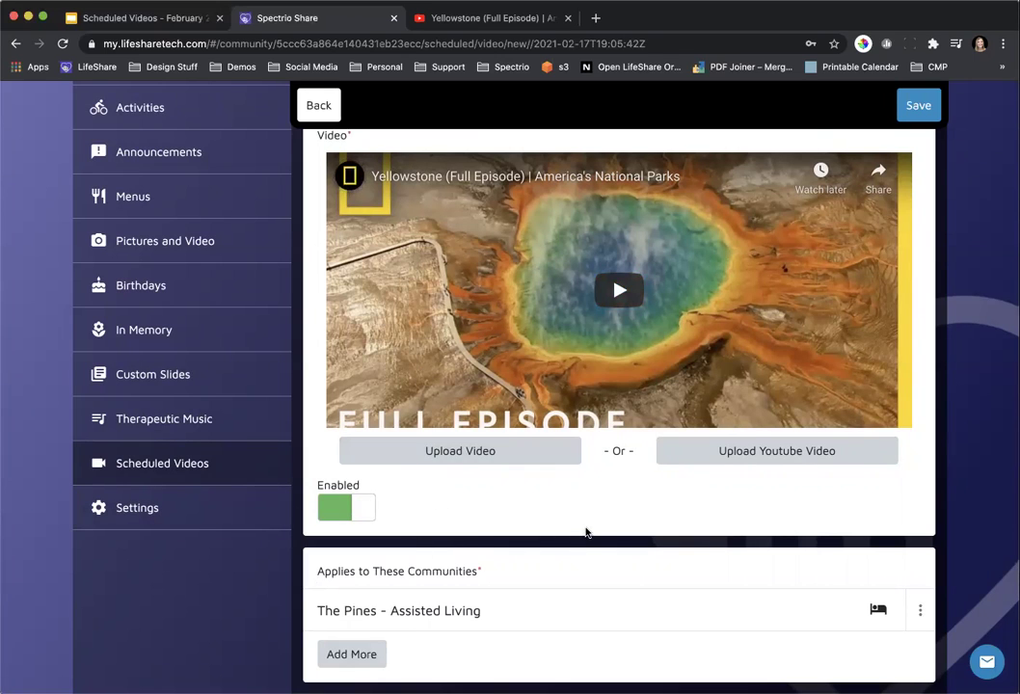
pyautogui.scroll(-1, 585, 532)
pyautogui.scroll(1, 491, 578)
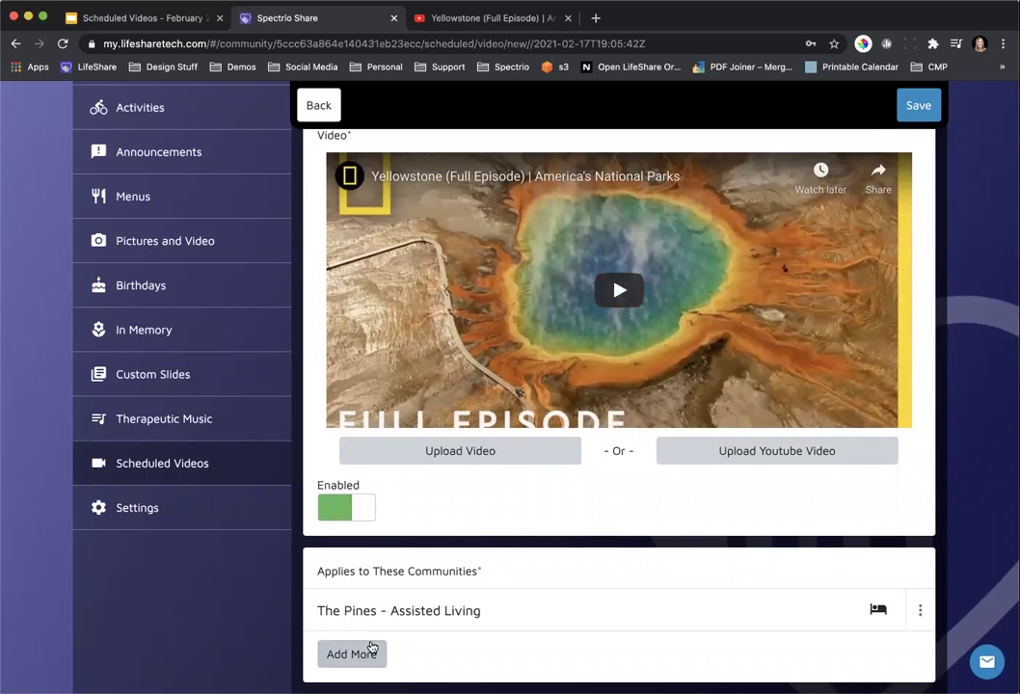
# Step: Keep only The Pines - Assisted Living selected and save the Yellowstone scheduled video
pyautogui.click(372, 648)
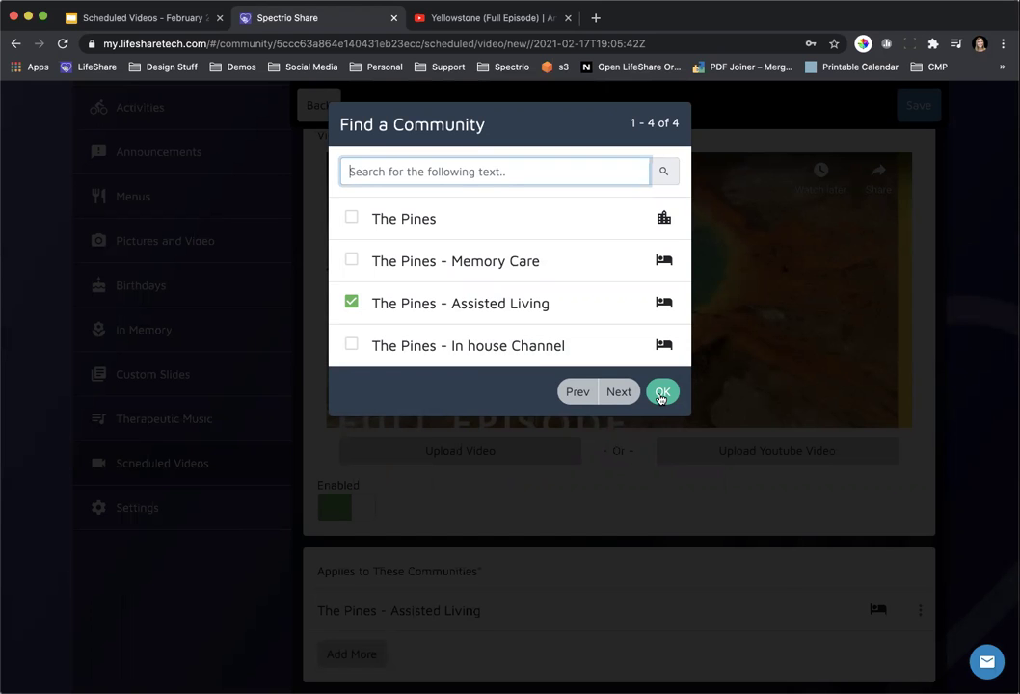
pyautogui.click(661, 392)
pyautogui.click(913, 108)
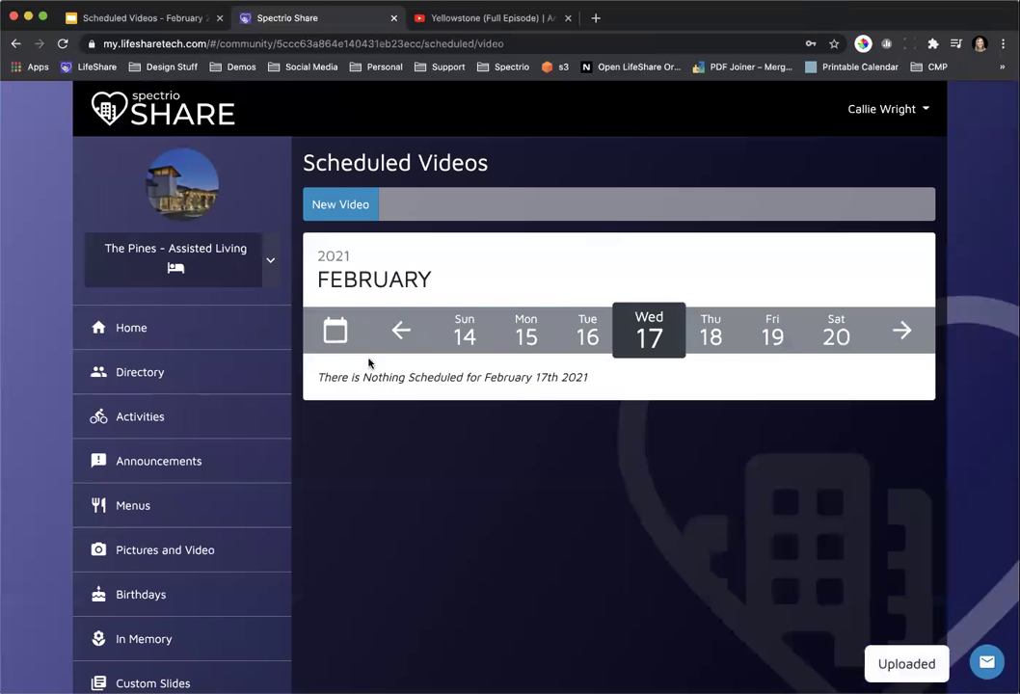
# Step: Move the Scheduled Videos calendar to the week of February 21 to find Yellowstone at 2:00 PM
pyautogui.click(902, 332)
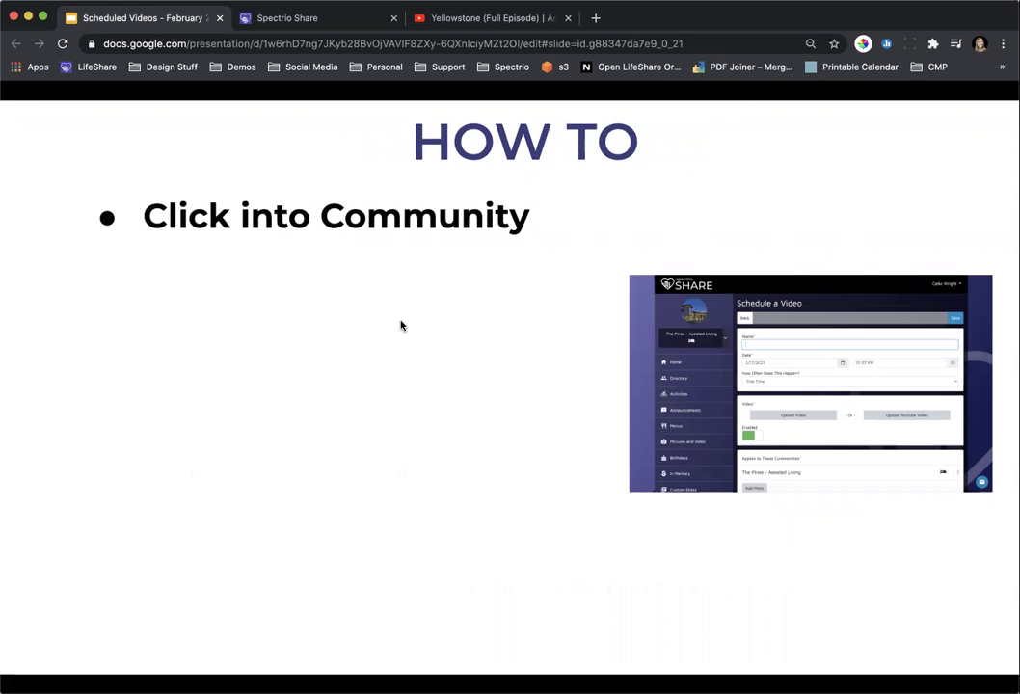
# Step: Reveal the HOW TO bullets, from Scheduled Videos Channel through the 10-minute minimum and YouTube upload
pyautogui.press('Right')
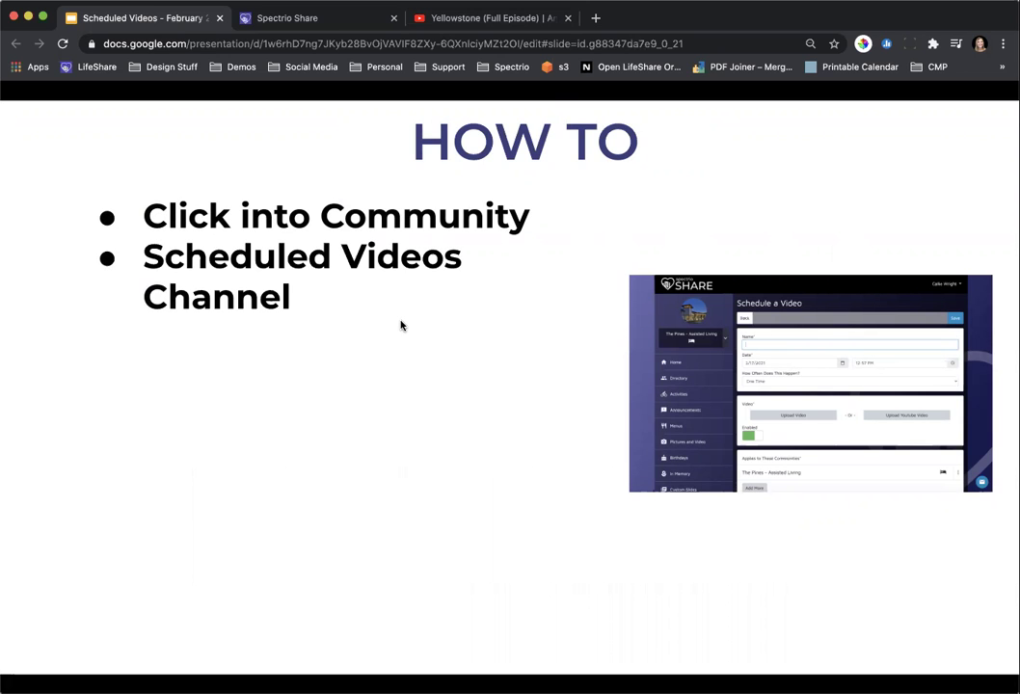
pyautogui.press('Right')
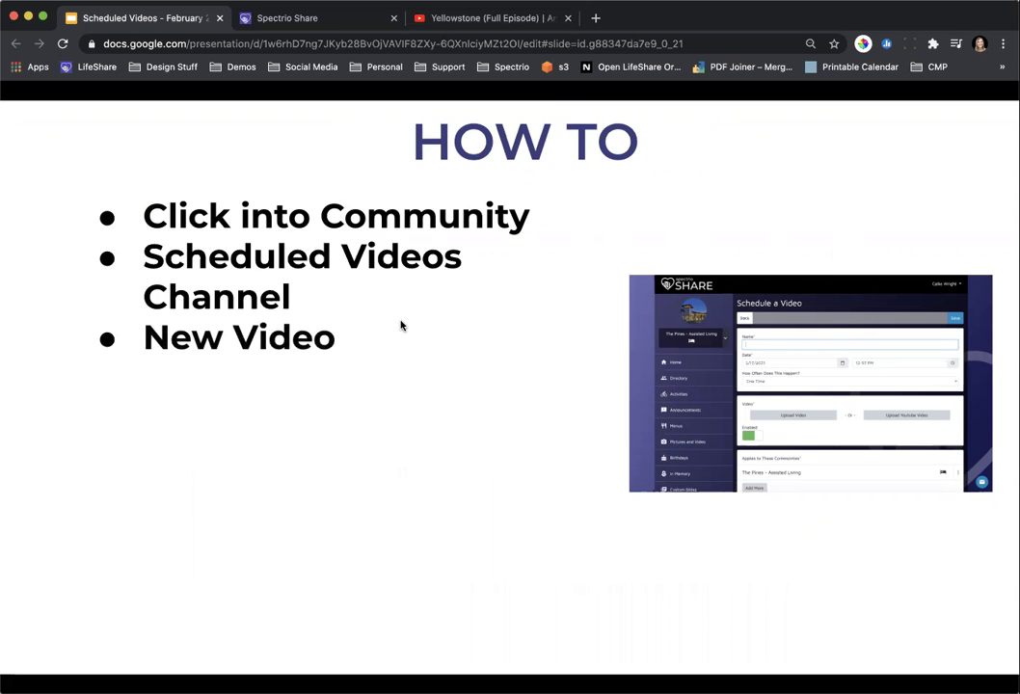
pyautogui.press('Right')
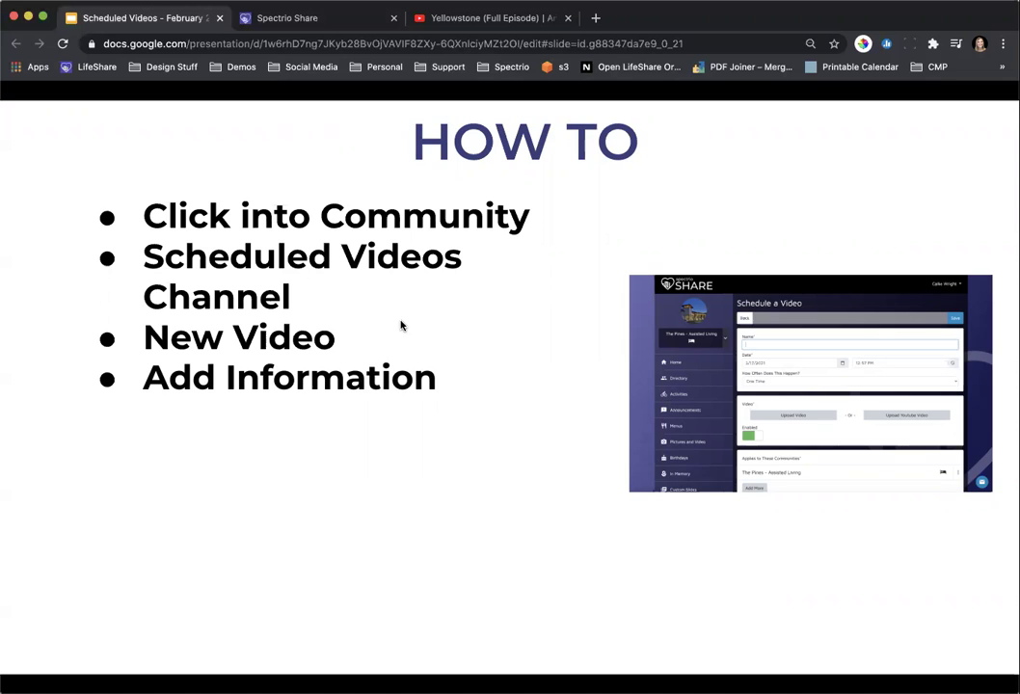
pyautogui.press('Right')
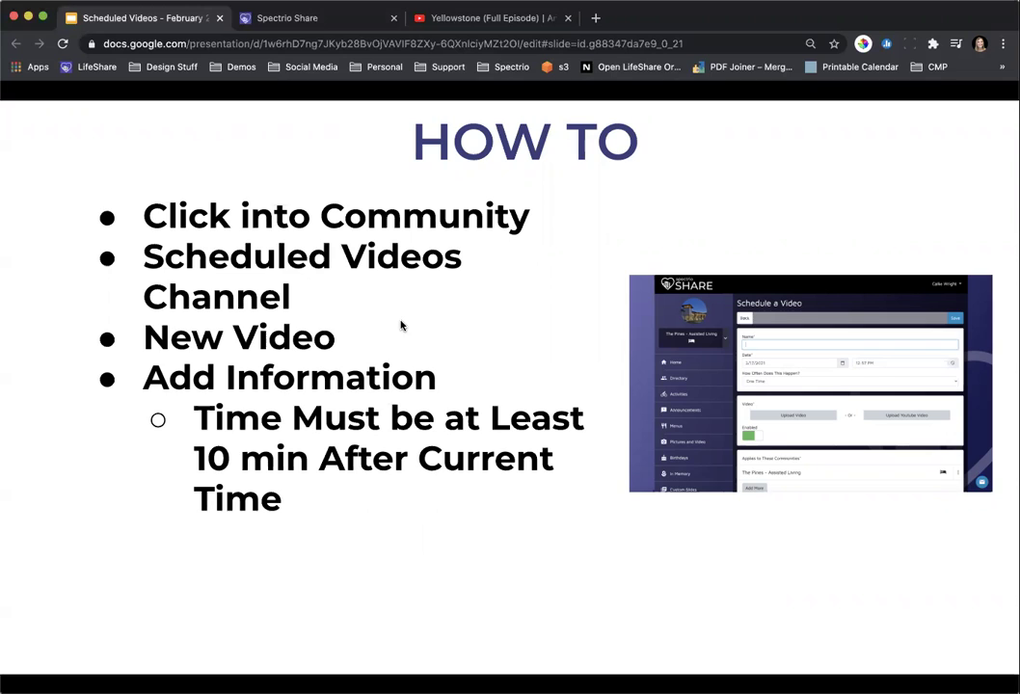
pyautogui.press('Right')
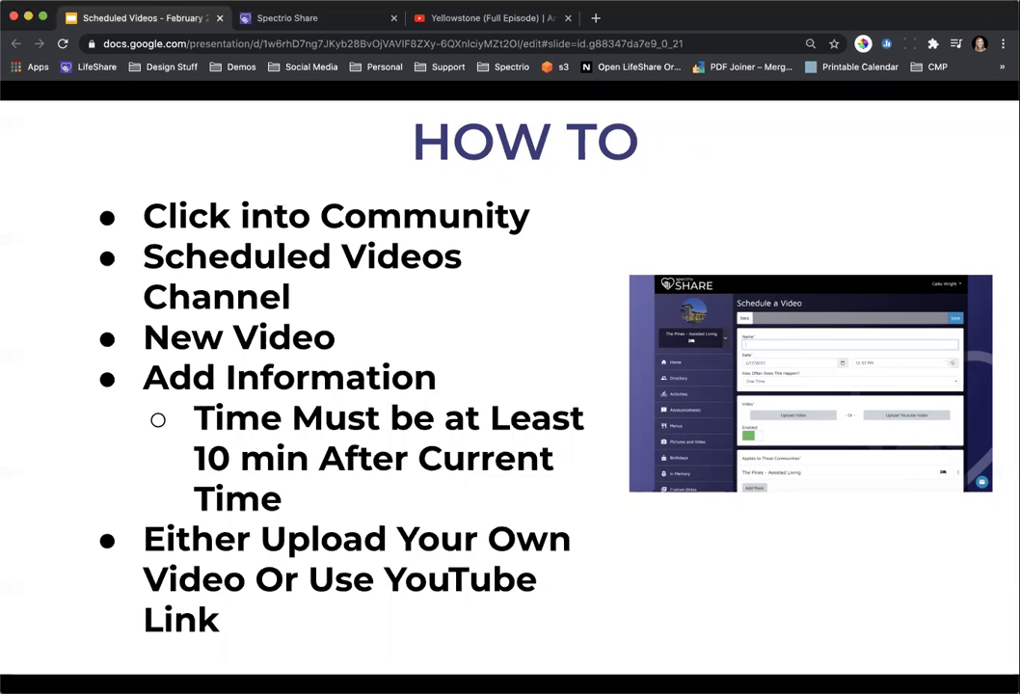
pyautogui.click(266, 17)
# Step: Start a new Schedule a Video form for The Pines - Assisted Living, dated 2/21/2021, 2:20 PM
pyautogui.click(364, 206)
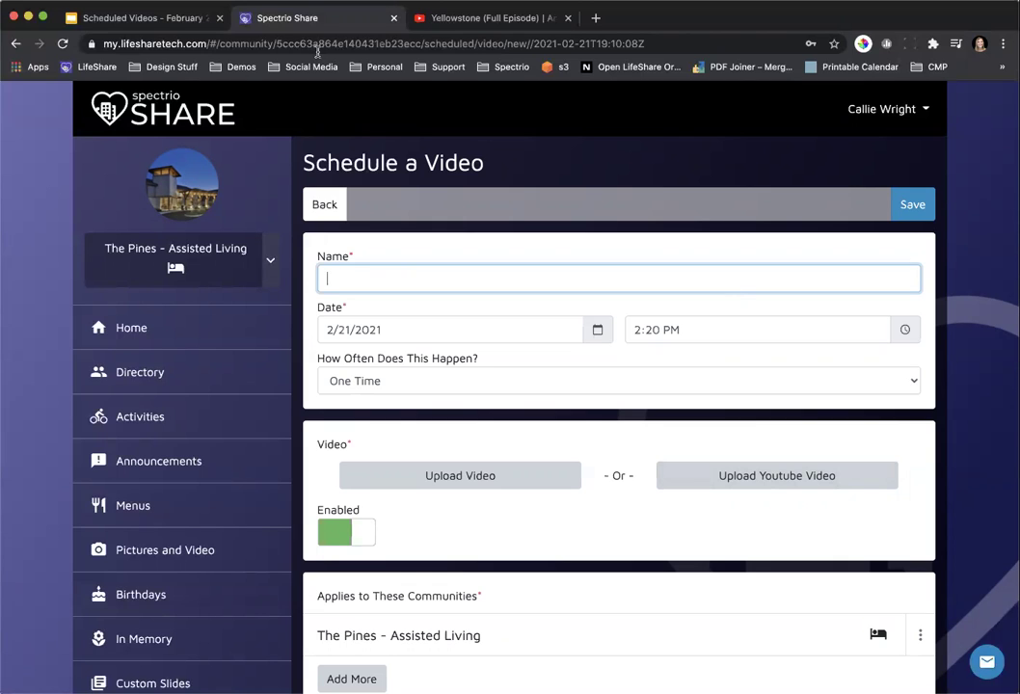
# Step: Present the four BEST PRACTICES tips, from own video size to start-time allowance, then go to USE CASES
pyautogui.click(140, 19)
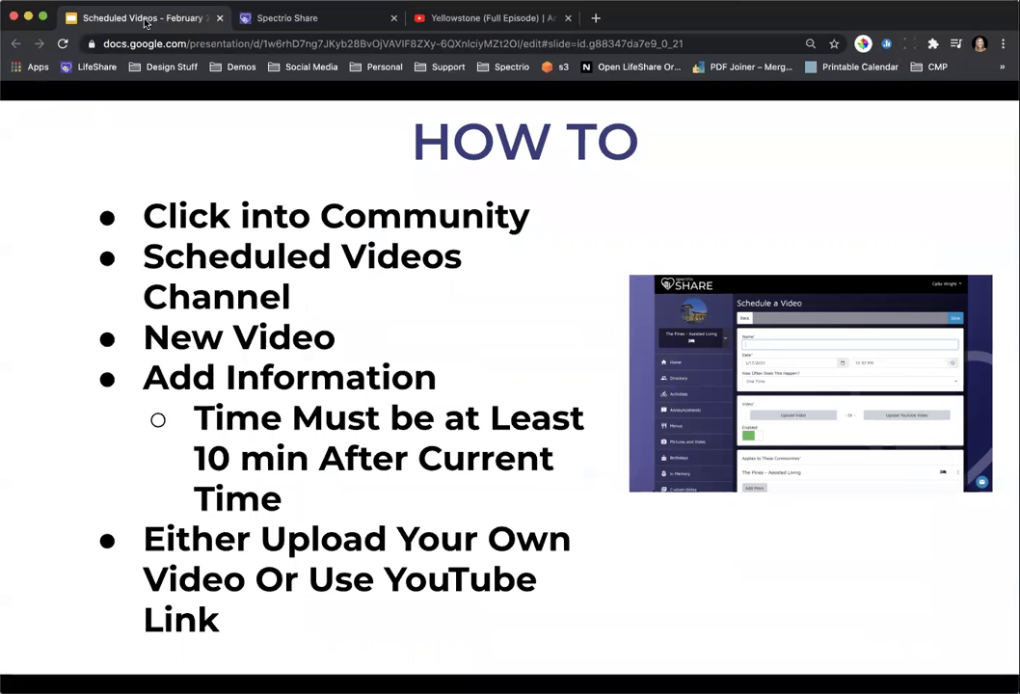
pyautogui.click(300, 324)
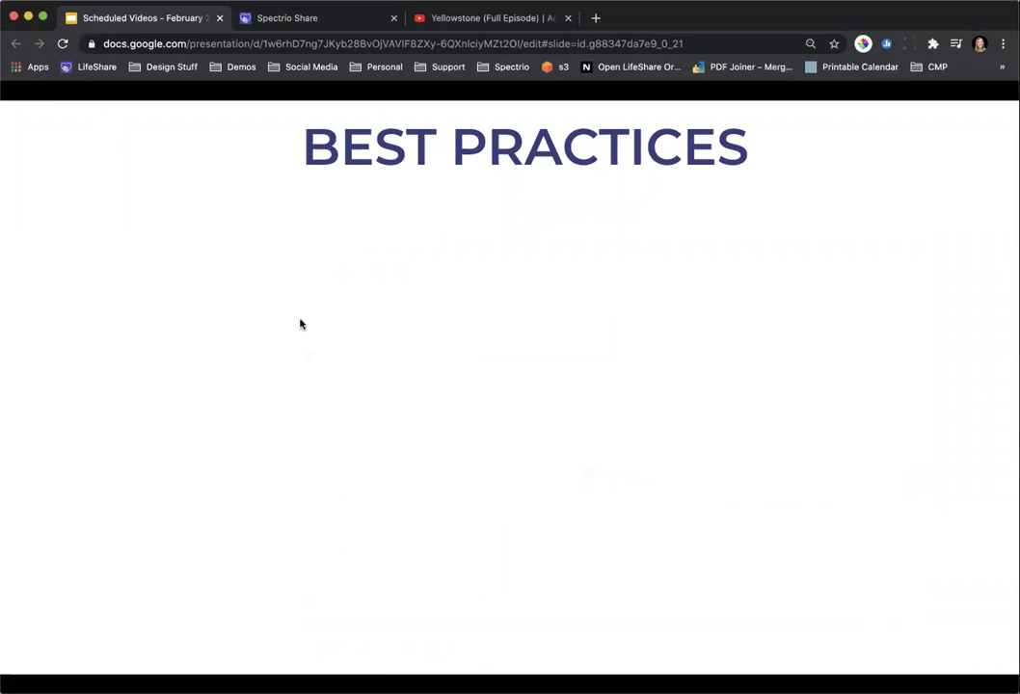
pyautogui.click(300, 324)
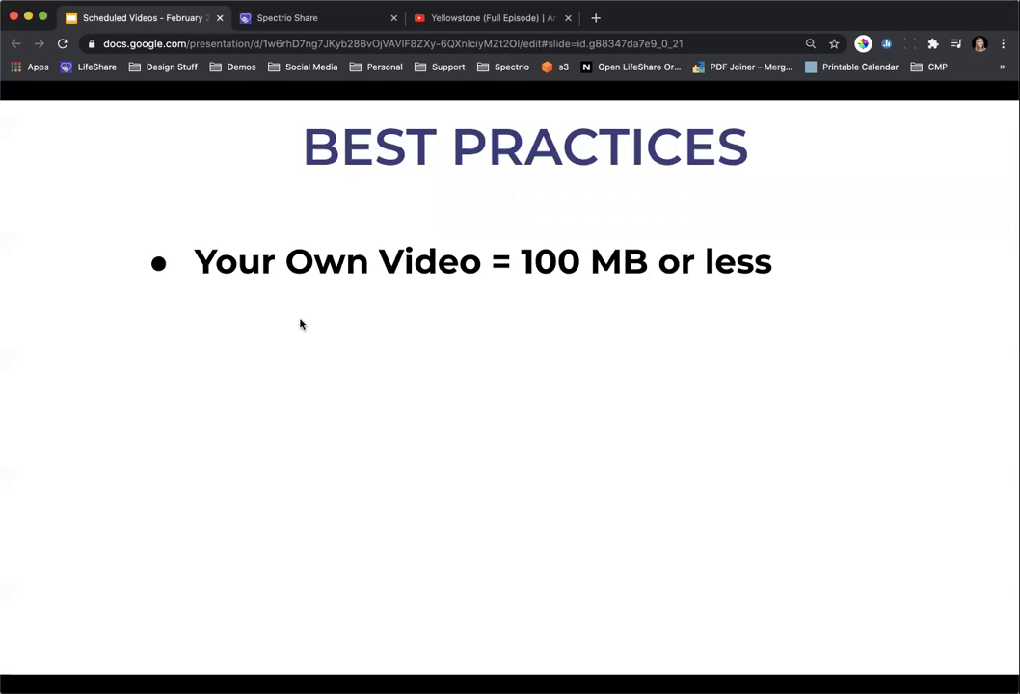
pyautogui.click(300, 324)
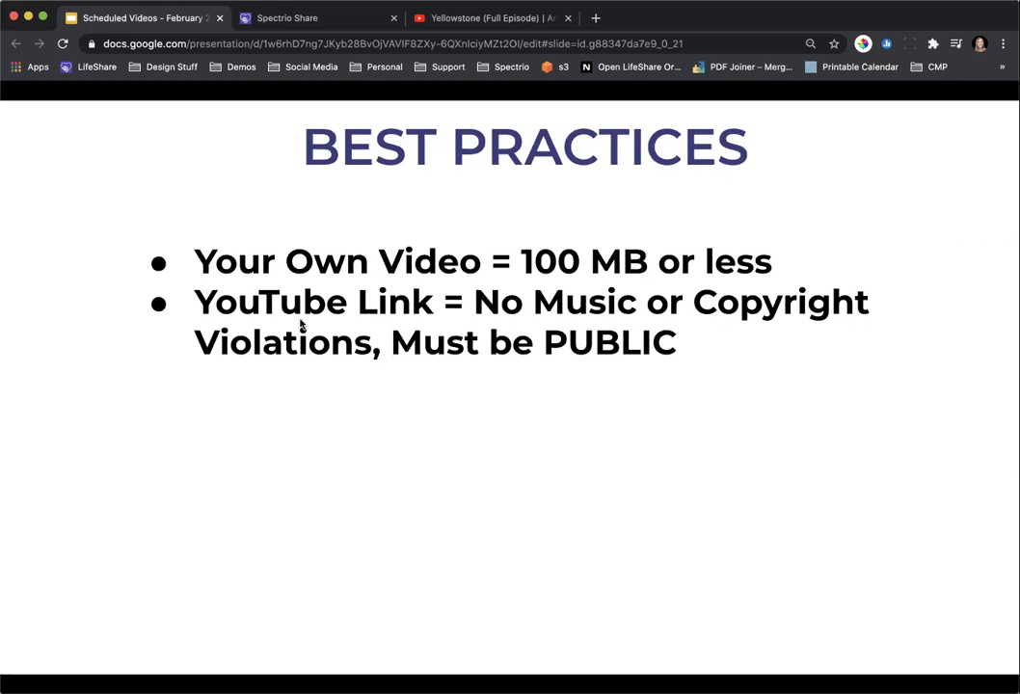
pyautogui.click(300, 325)
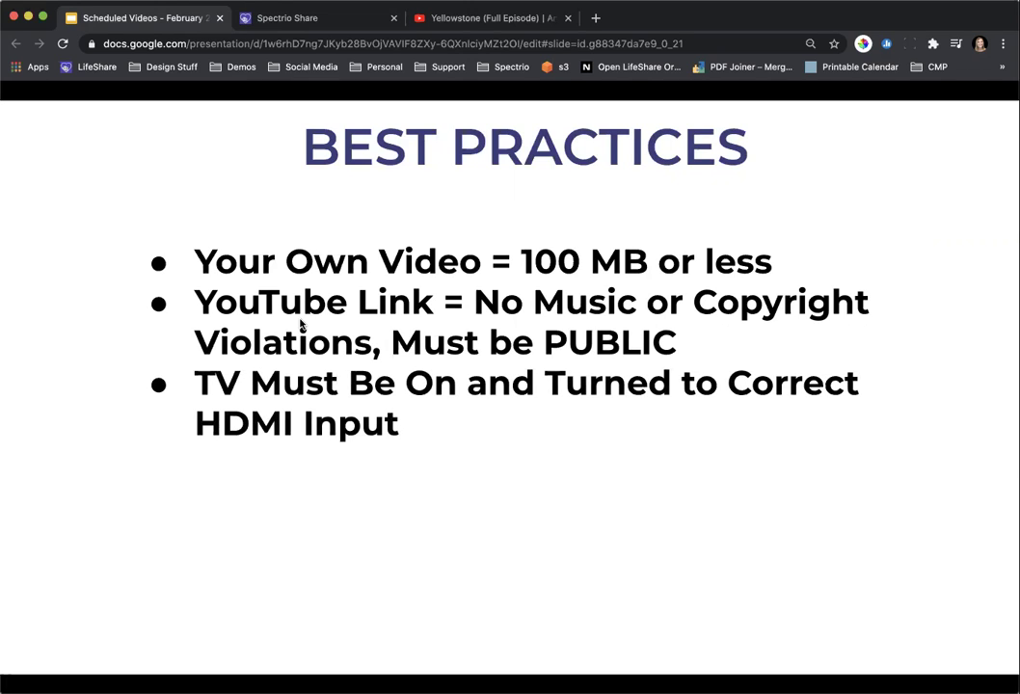
pyautogui.click(300, 325)
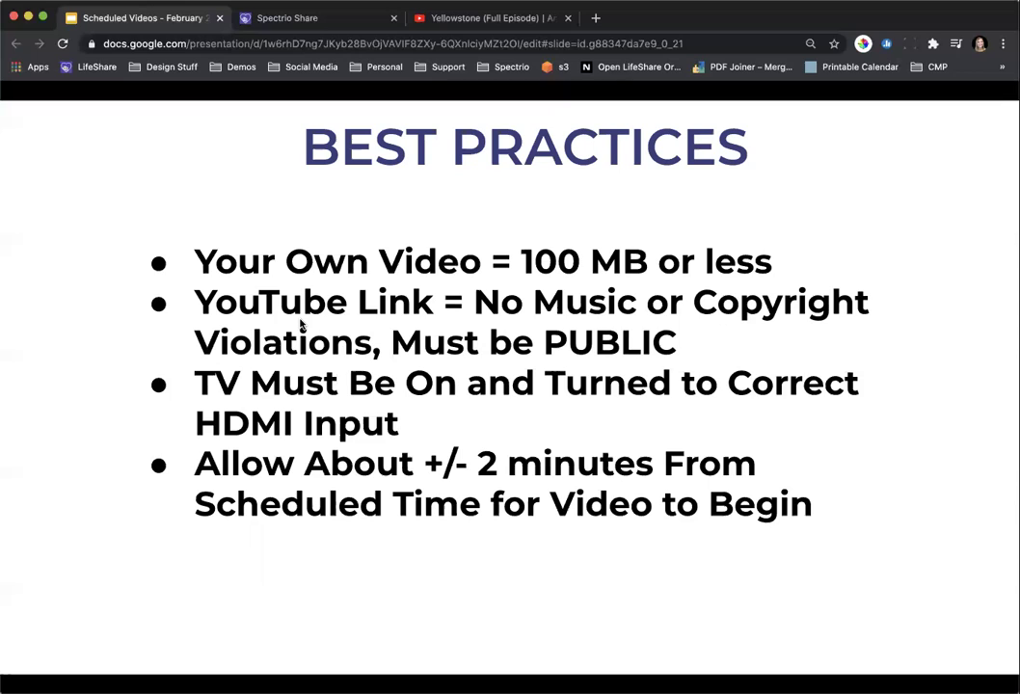
pyautogui.press('Right')
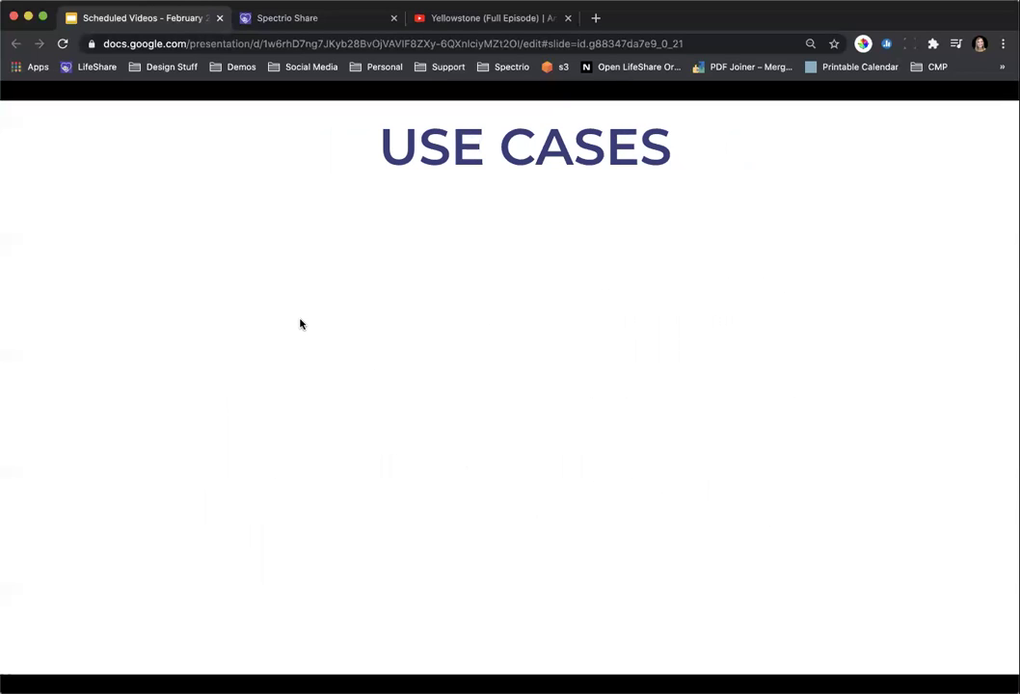
# Step: Reveal Alternate Activity Option, Days Low on Staff, Educational Opportunities, Church Services and Early Risers bullets
pyautogui.press('Right')
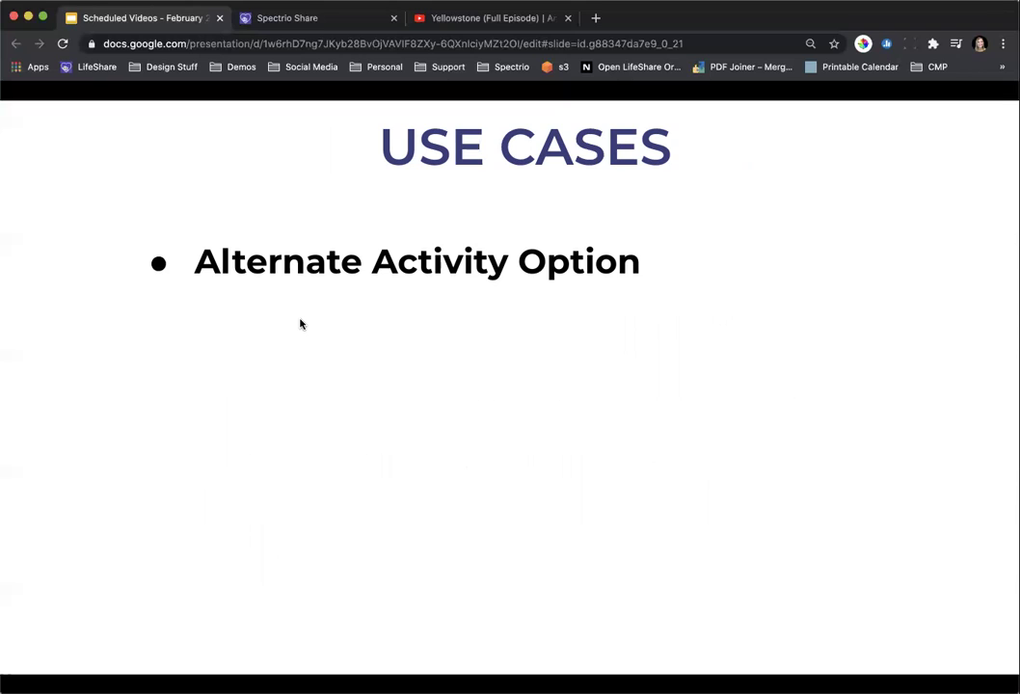
pyautogui.click(300, 324)
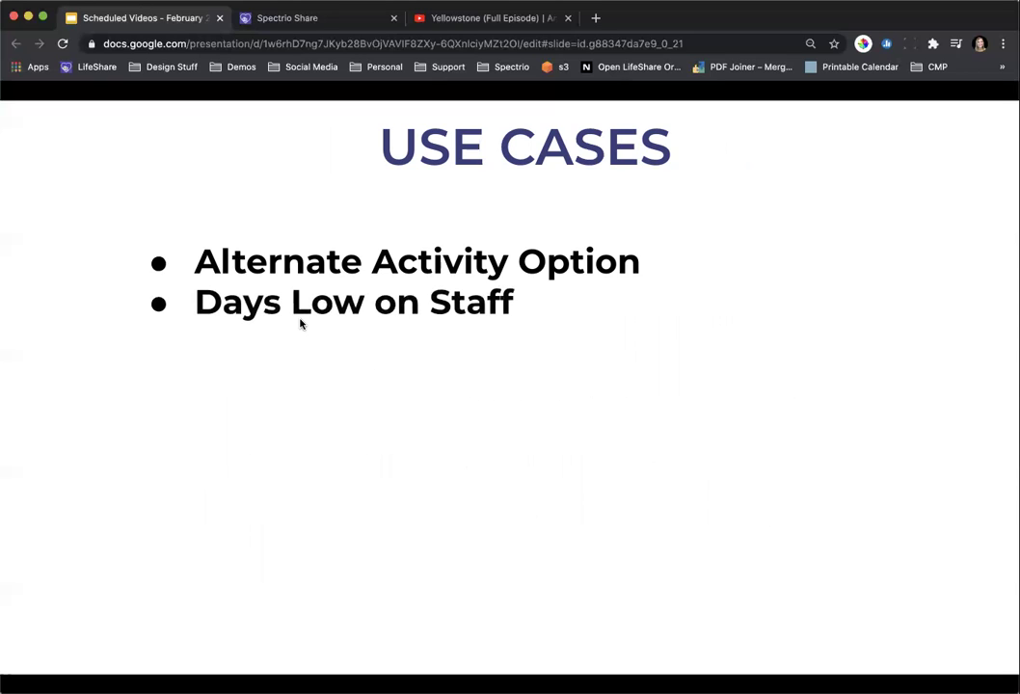
pyautogui.click(300, 324)
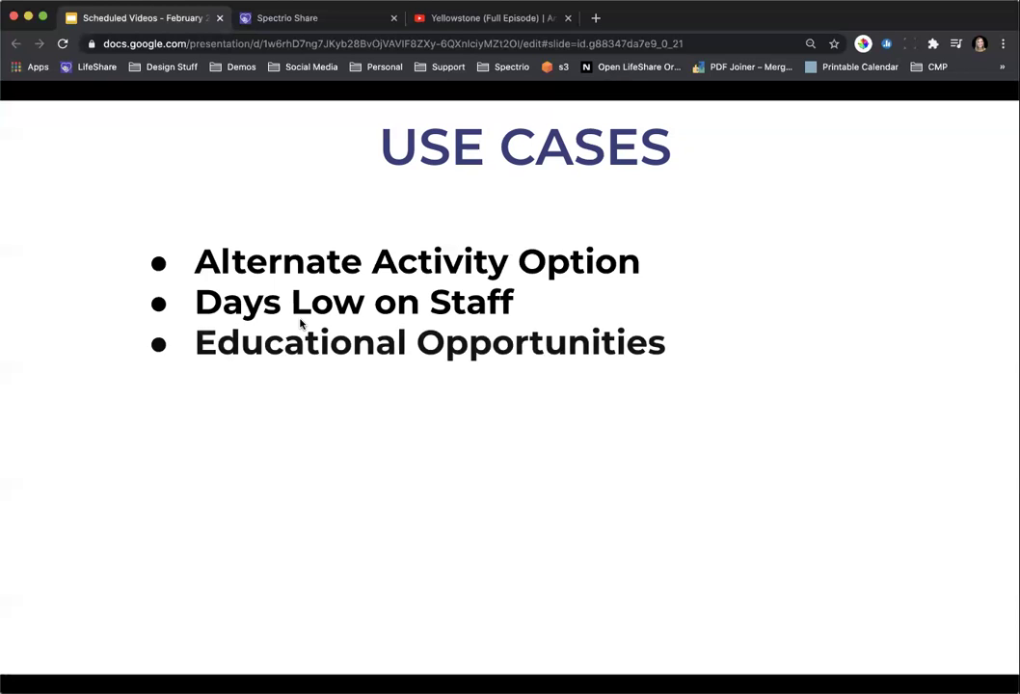
pyautogui.click(300, 324)
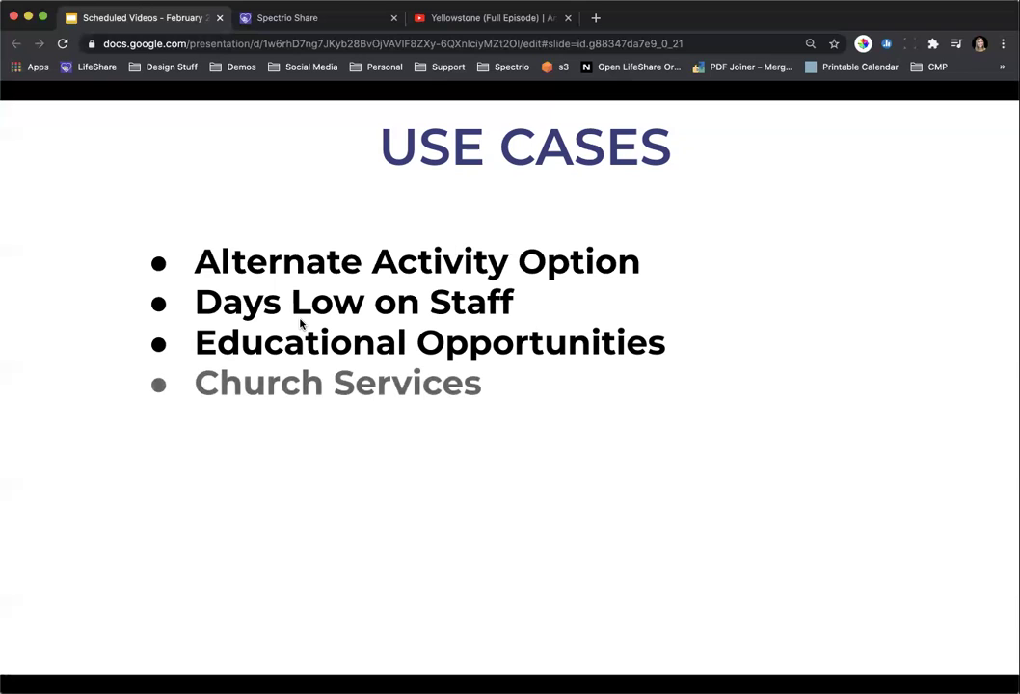
pyautogui.click(300, 324)
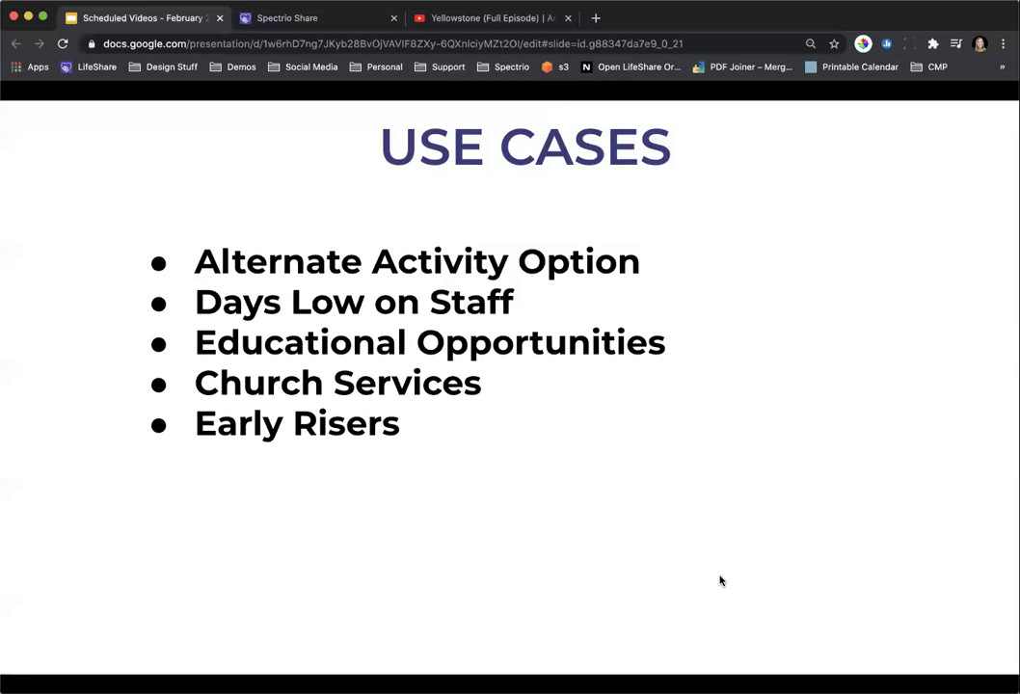
# Step: Show the Spectrio Share Contact Support window with its message box, then return to the slides
pyautogui.click(329, 22)
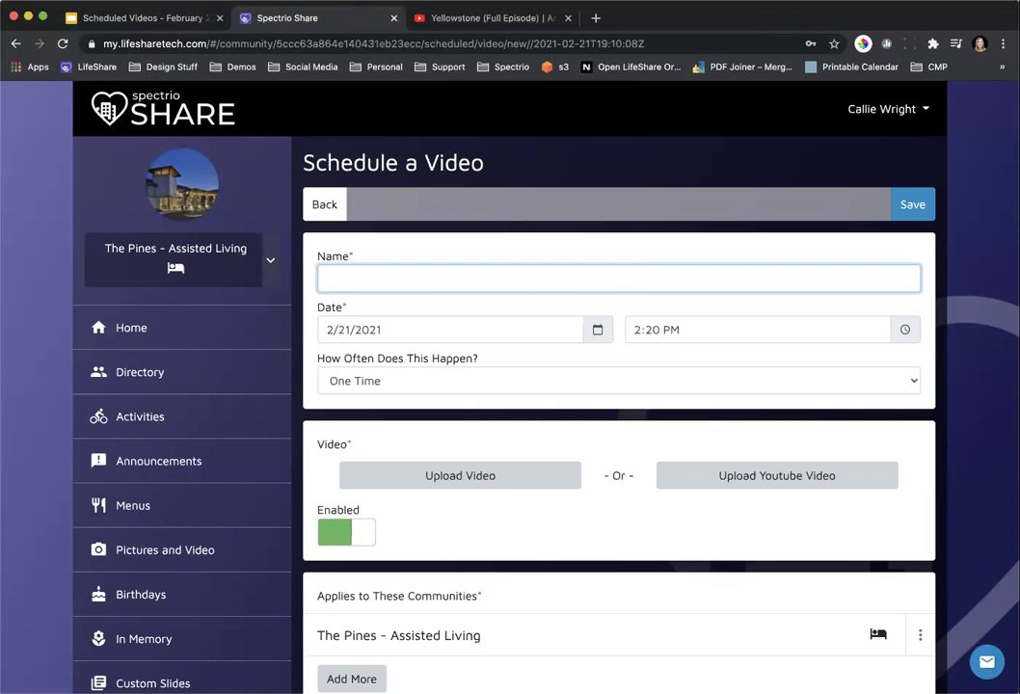
pyautogui.click(984, 660)
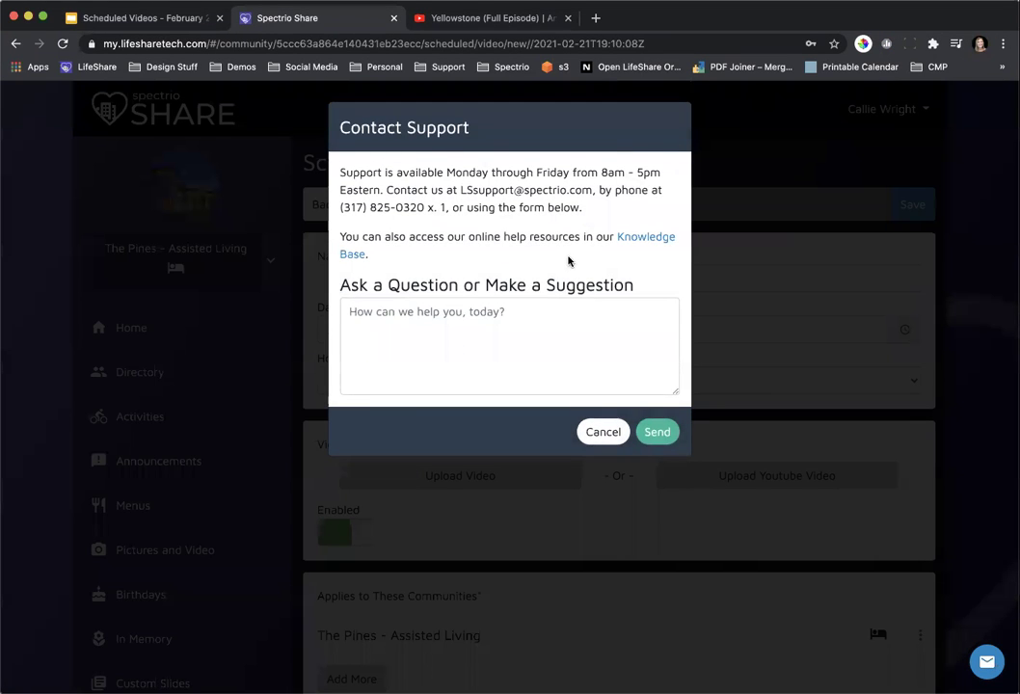
pyautogui.click(494, 329)
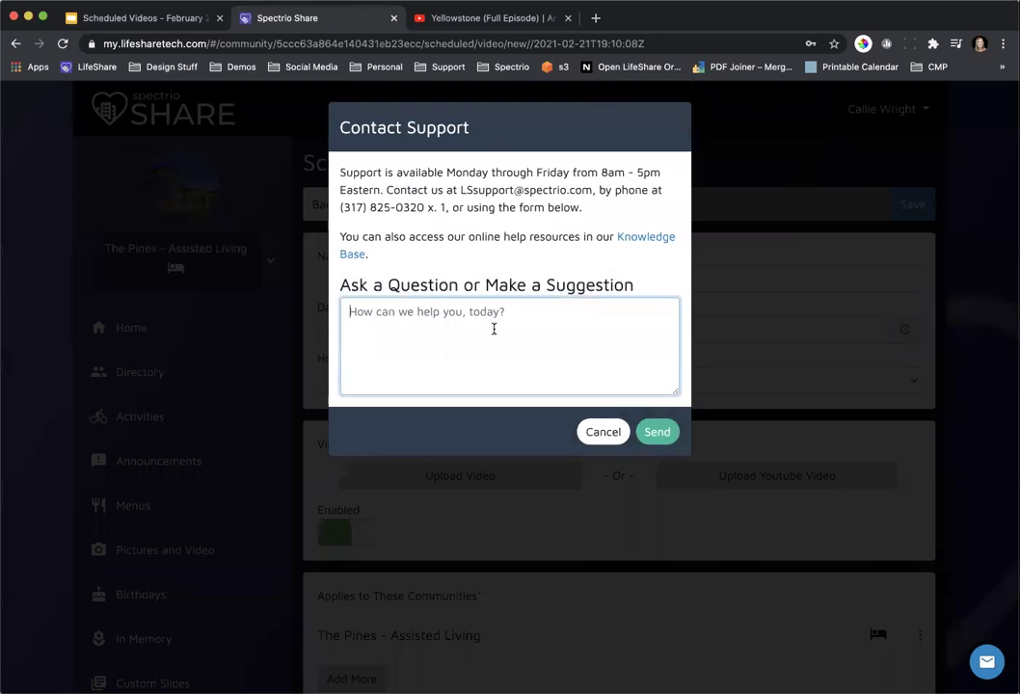
pyautogui.click(150, 17)
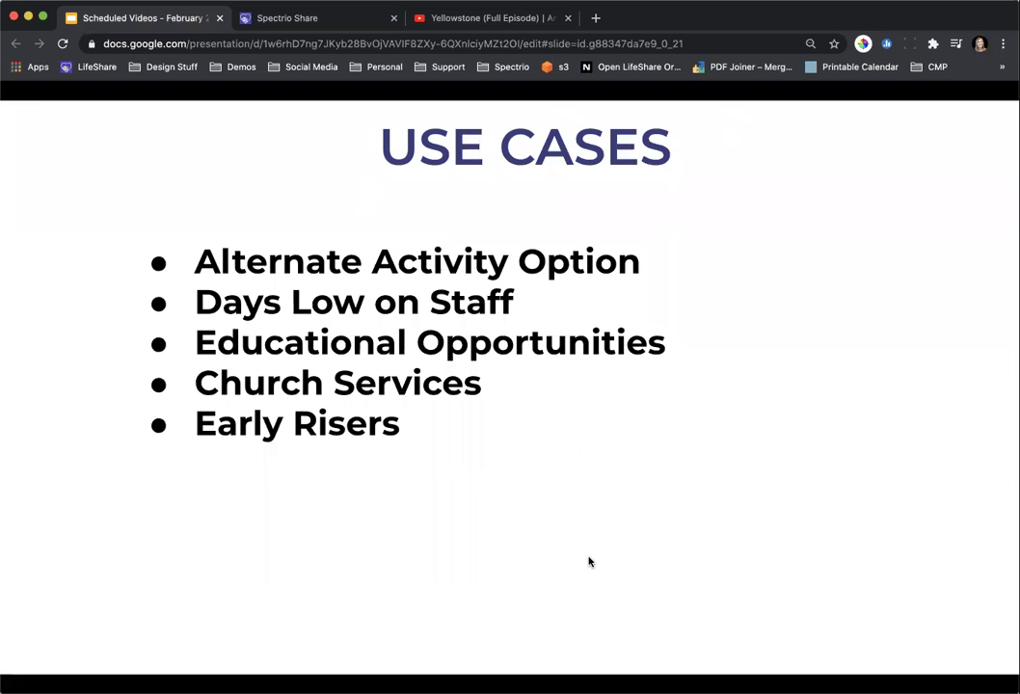
# Step: Advance to the 'Thanks for your time today!' slide announcing the March 10th 4pm Eastern webinar
pyautogui.press('Right')
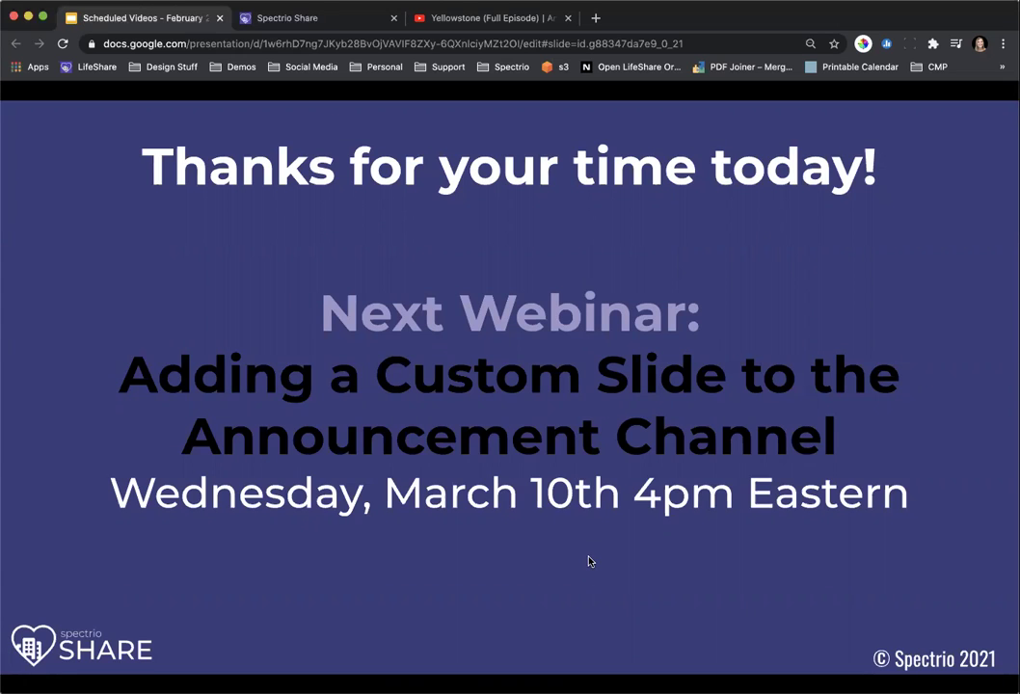
# Step: Advance to the Support Team slide with the support e-mail and phone contact details
pyautogui.press('Right')
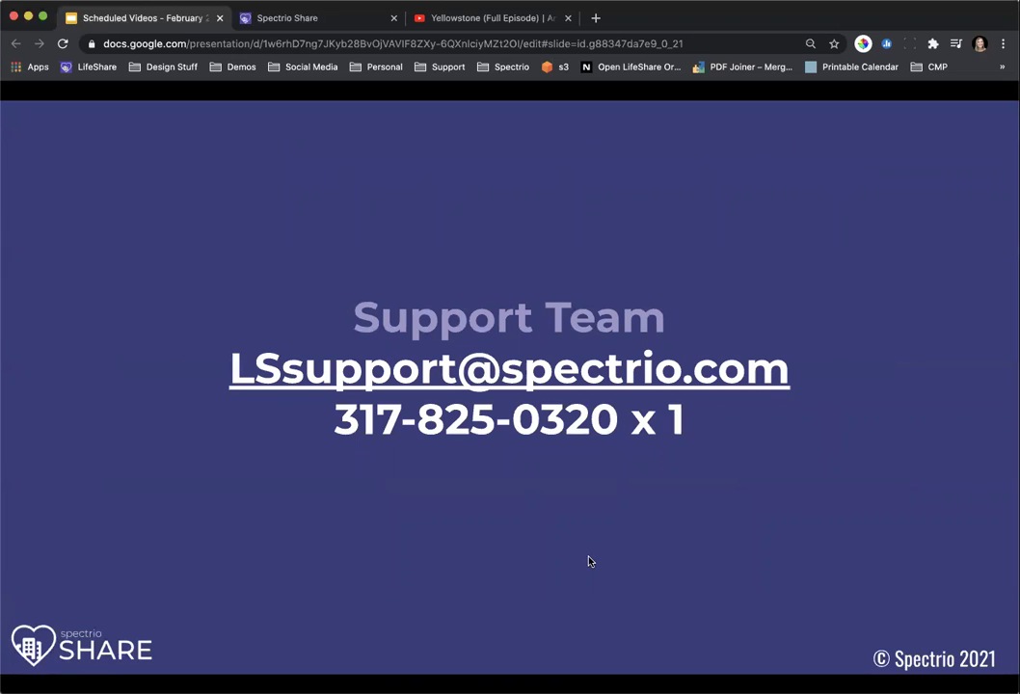